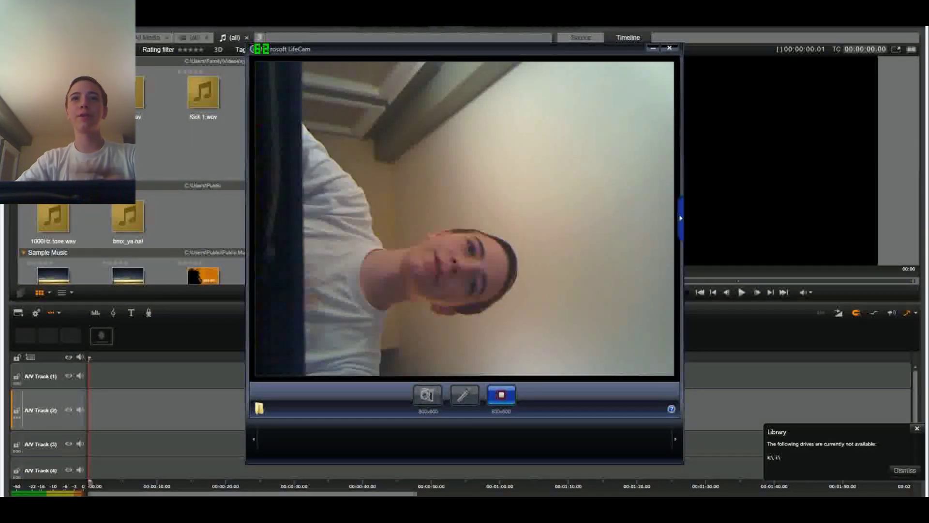
# Switch to the video editor, dismiss the unavailable-drives notice and show the library's video clips
pyautogui.hotkey('alt', 'Tab')
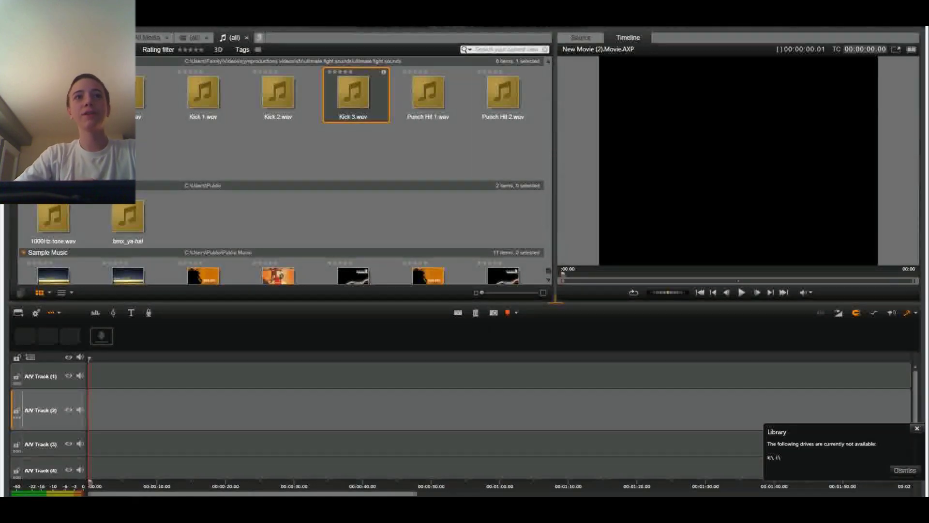
pyautogui.click(904, 471)
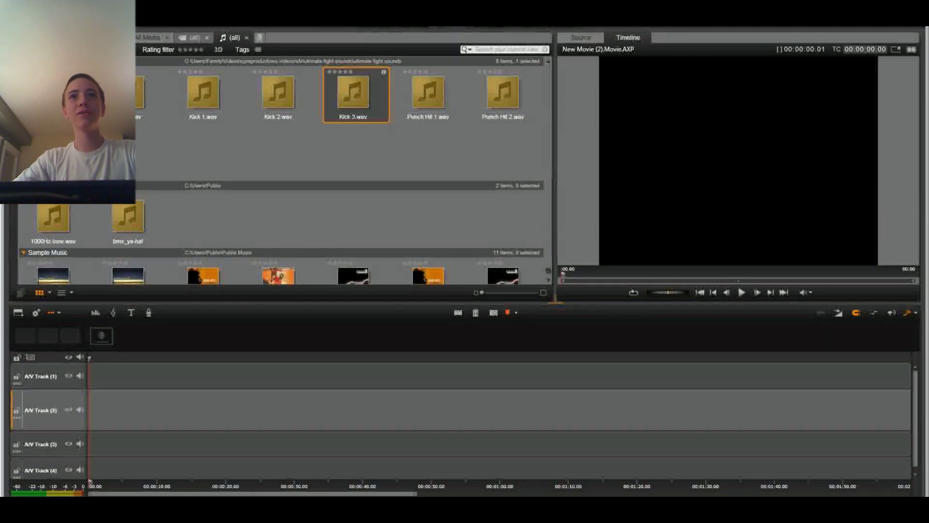
pyautogui.click(194, 38)
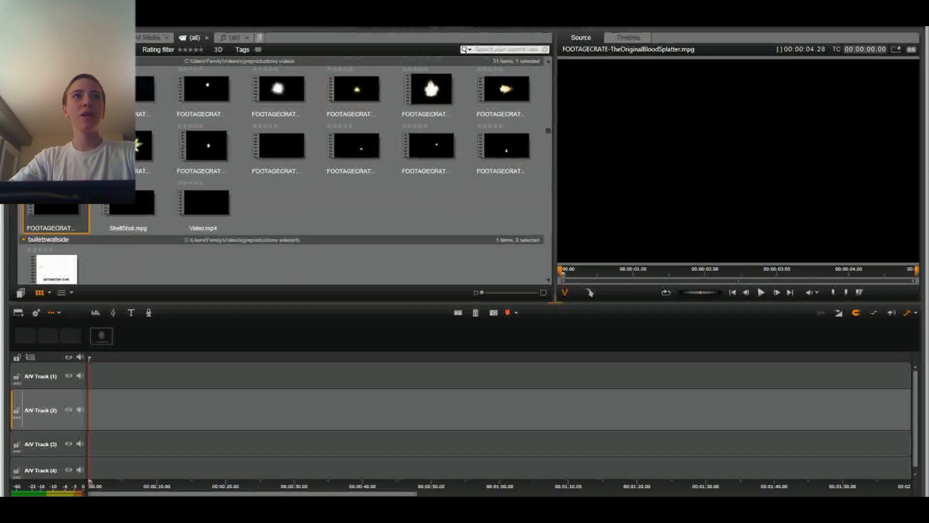
pyautogui.press('Escape')
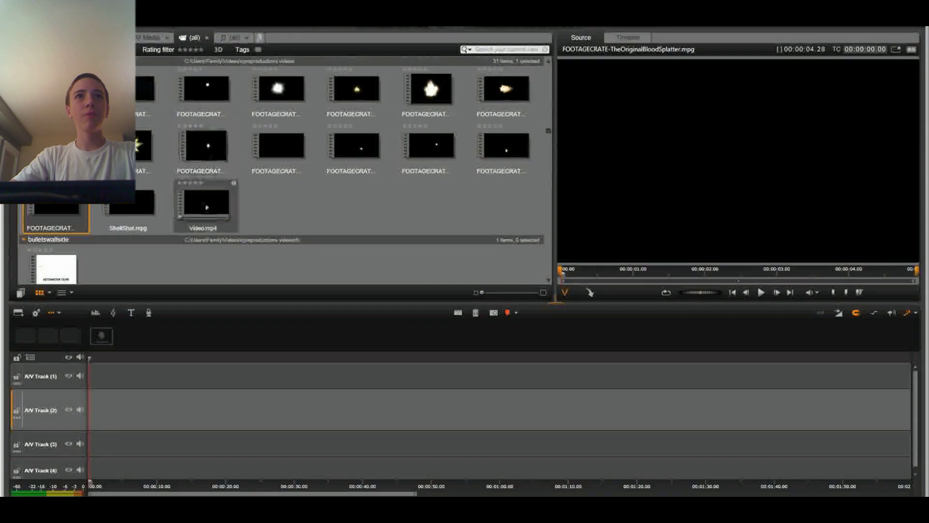
# Find the _DSC0145.MOV clip of the rifle shooter in the library and place it at the start of A/V Track (2)
pyautogui.scroll(5, 205, 207)
pyautogui.scroll(5, 283, 174)
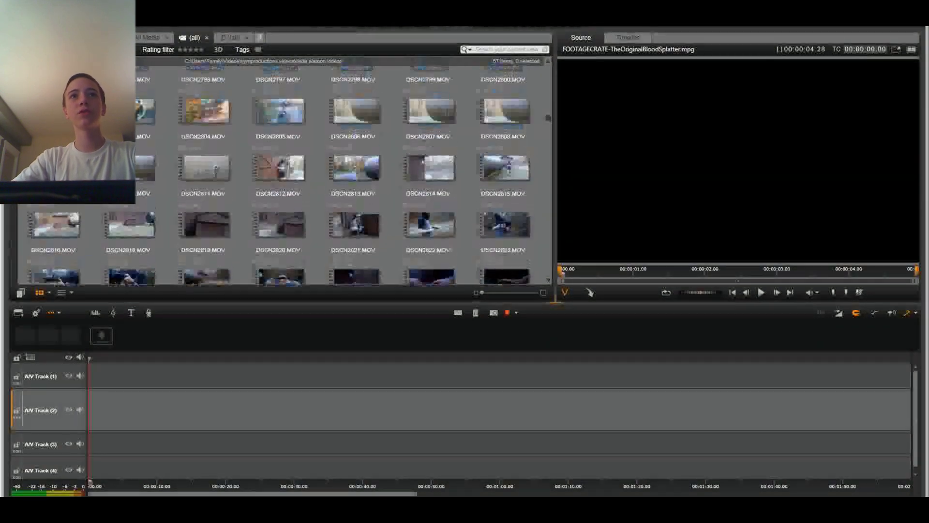
pyautogui.scroll(15, 284, 175)
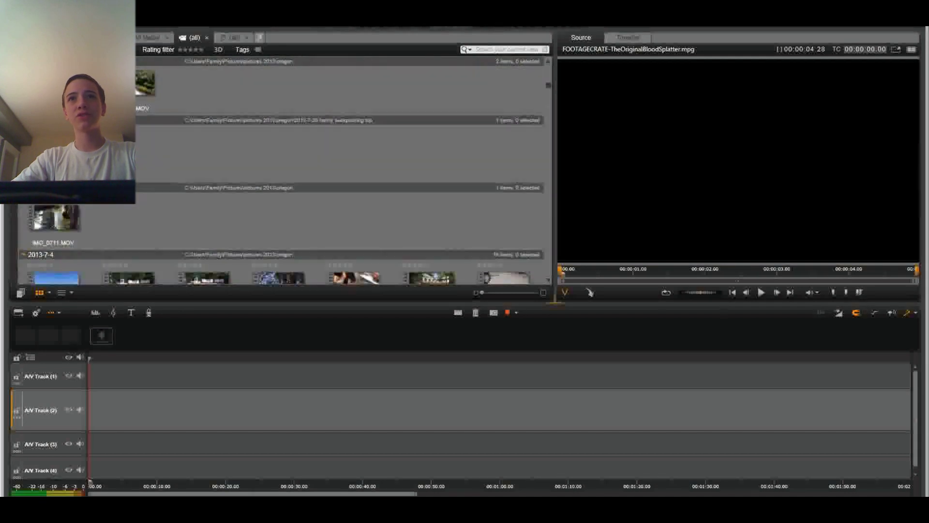
pyautogui.scroll(-10, 206, 166)
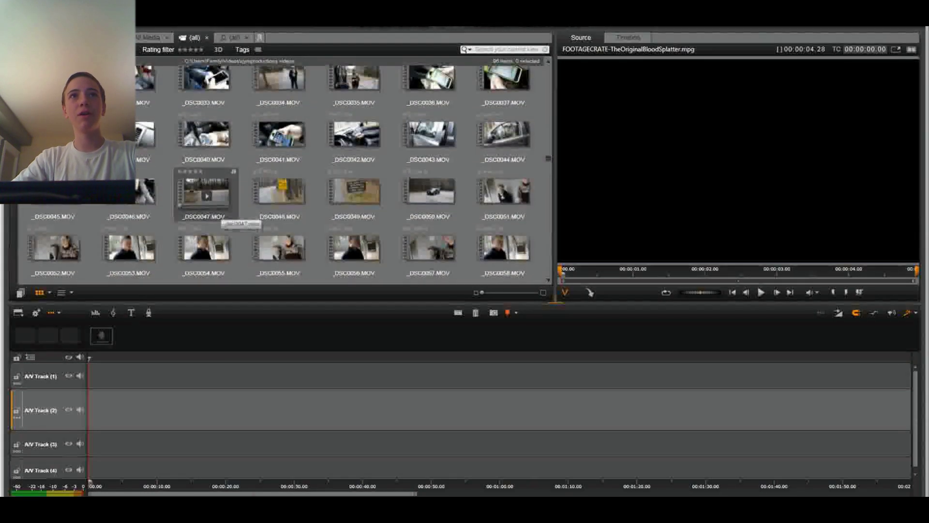
pyautogui.scroll(-1, 238, 222)
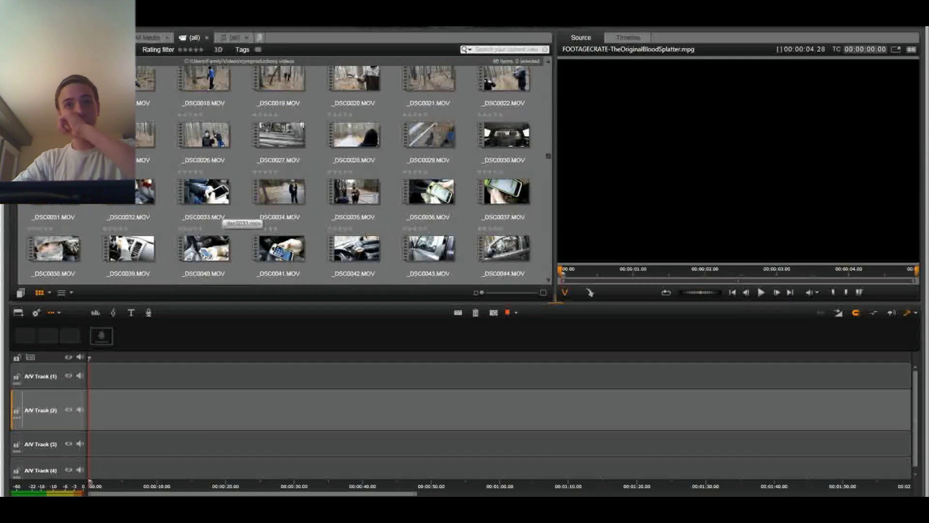
pyautogui.scroll(-4, 283, 174)
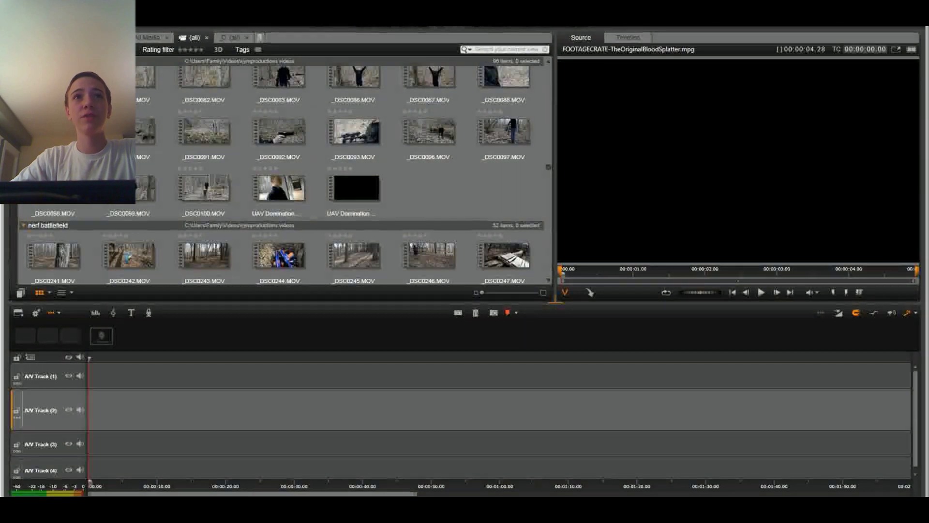
pyautogui.scroll(-3, 284, 174)
pyautogui.scroll(5, 283, 174)
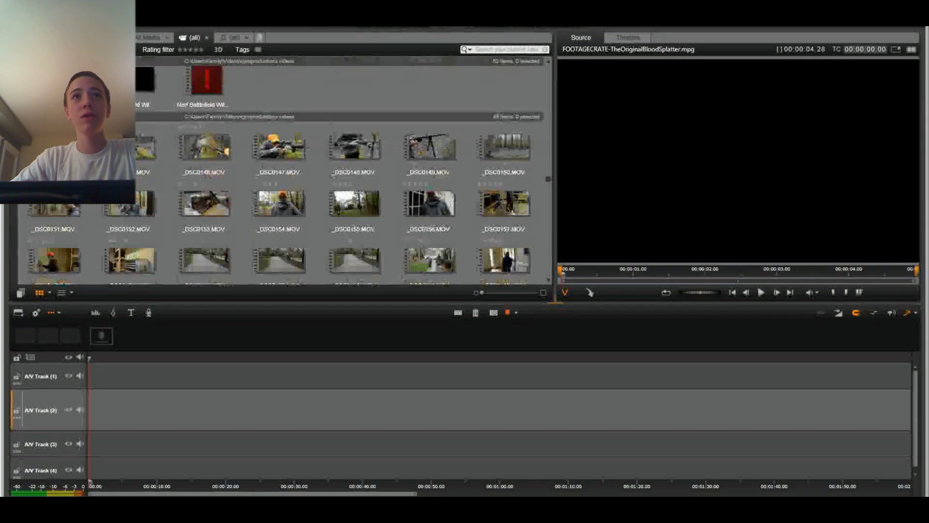
pyautogui.scroll(2, 284, 174)
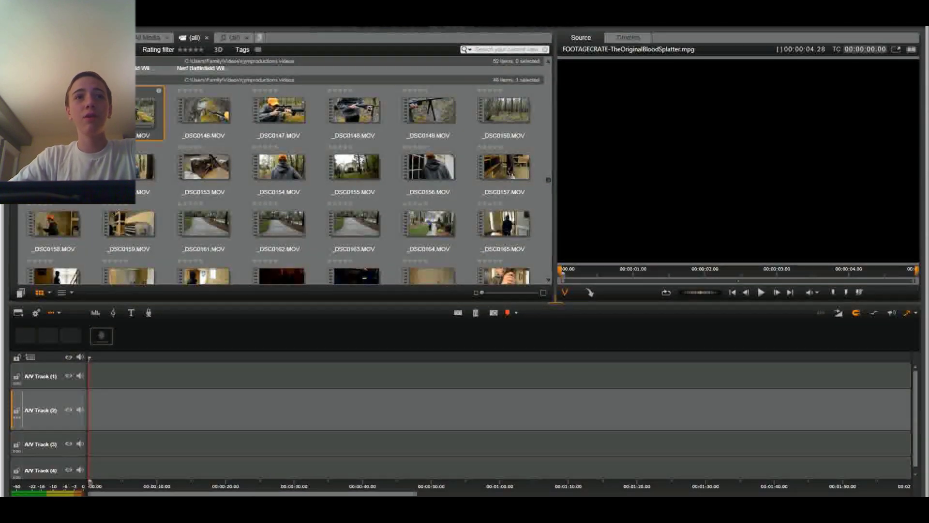
pyautogui.moveTo(146, 110); pyautogui.dragTo(106, 401)
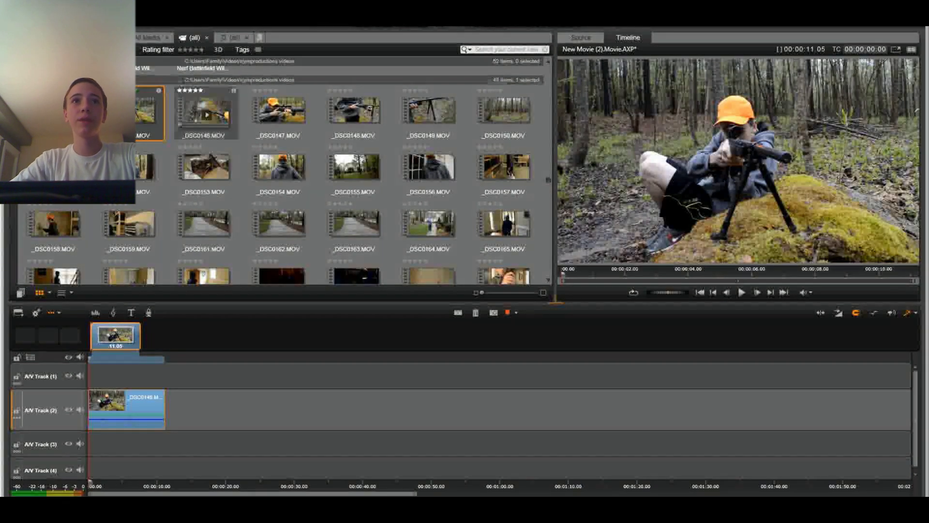
# Find FOOTAGECRATE-MuzzleFlashFront3.mpg in the library and place it on A/V Track (1) above the shooter clip
pyautogui.scroll(-10, 339, 172)
pyautogui.scroll(20, 431, 201)
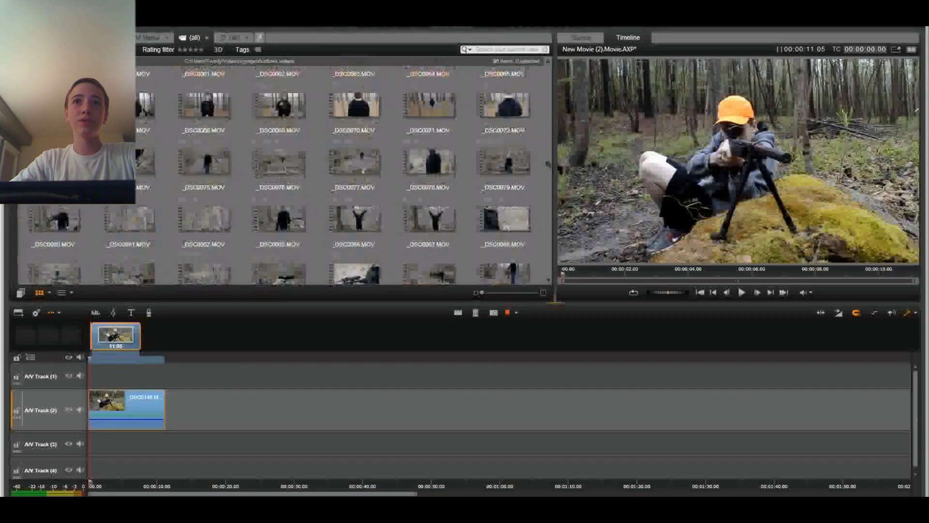
pyautogui.scroll(1, 431, 201)
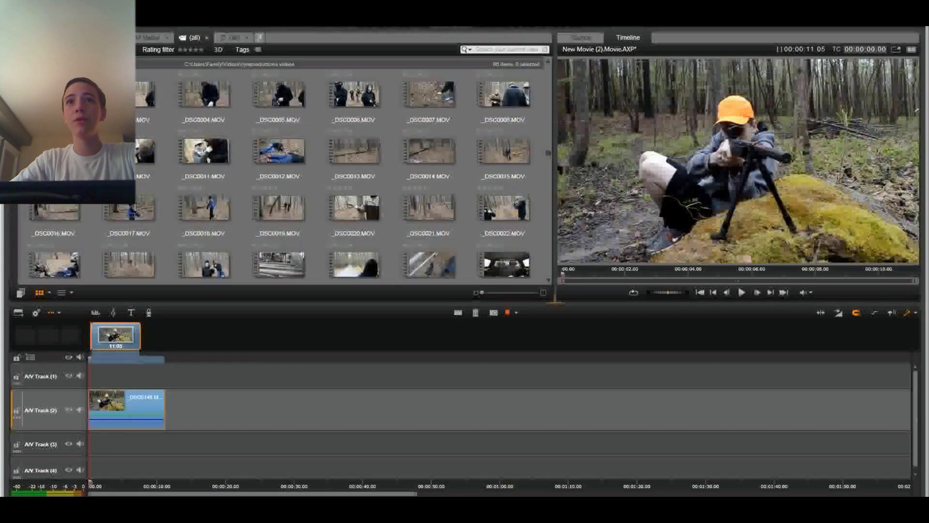
pyautogui.scroll(10, 339, 172)
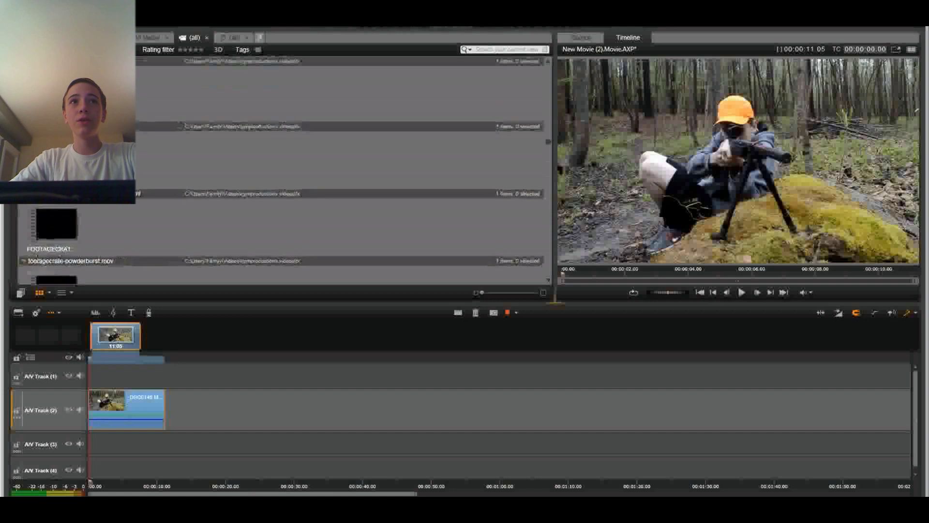
pyautogui.scroll(-5, 432, 200)
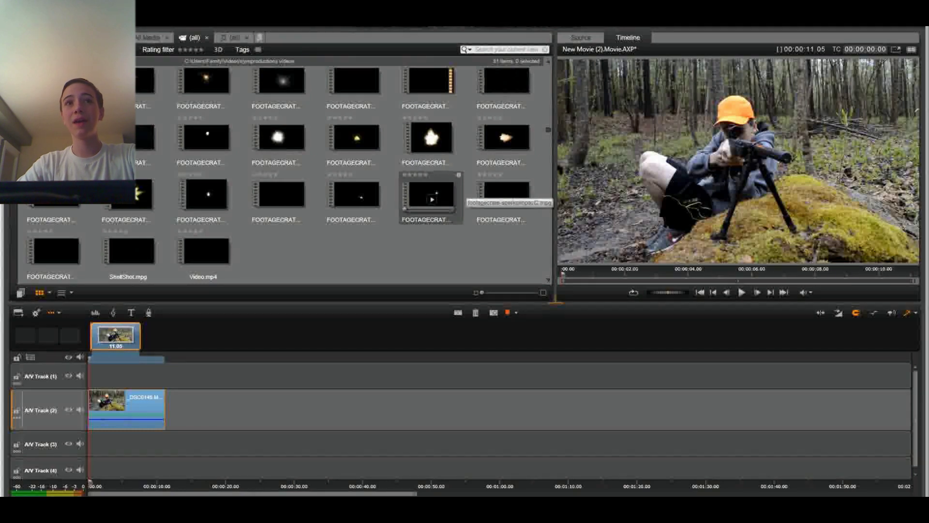
pyautogui.click(429, 127)
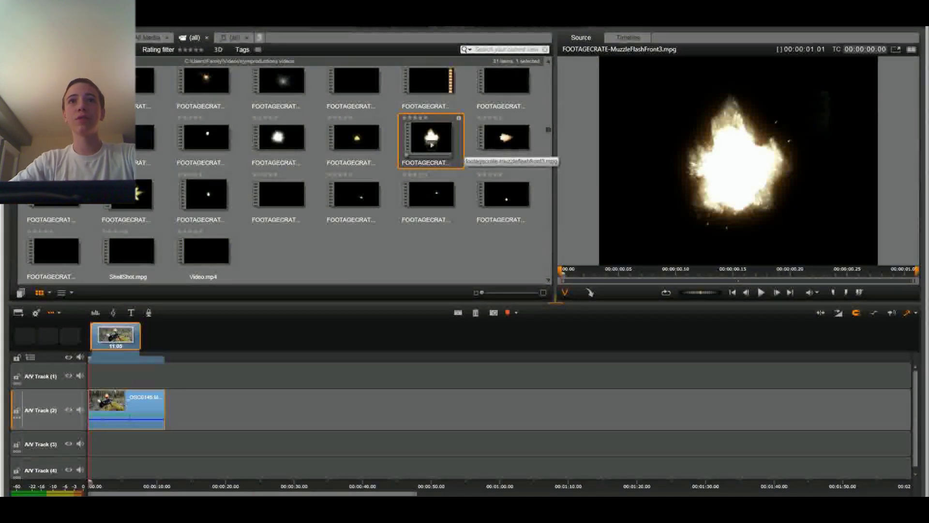
pyautogui.moveTo(431, 141); pyautogui.dragTo(154, 374)
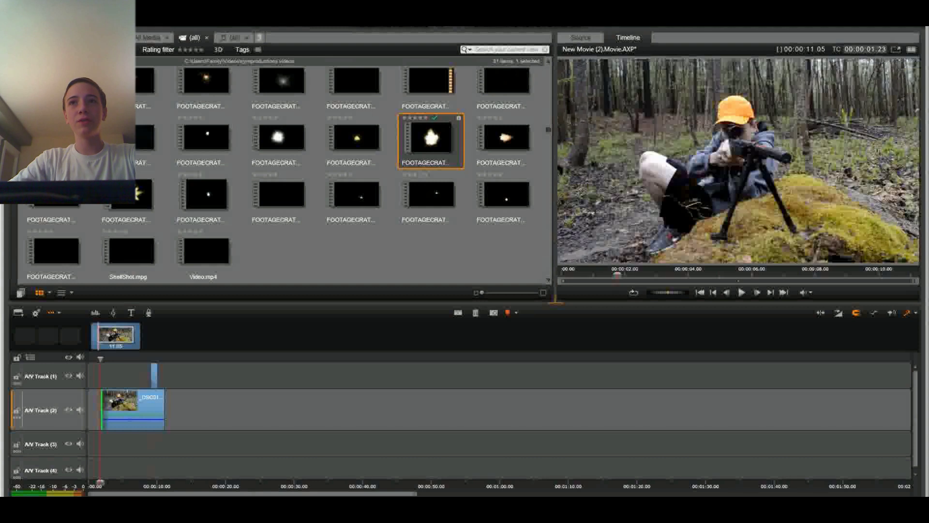
# Trim the shooter clip to 6 seconds and move the muzzle flash clip to start at about 4 seconds
pyautogui.moveTo(102, 409); pyautogui.dragTo(121, 409)
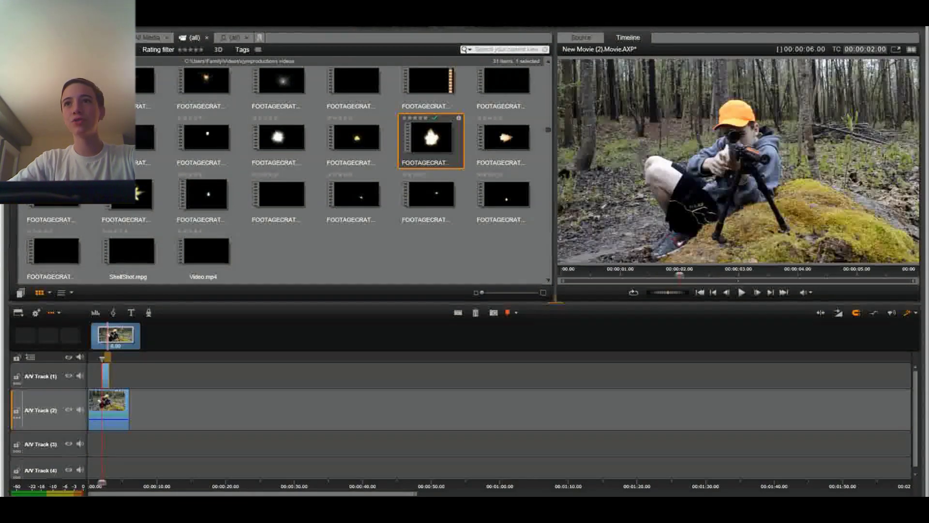
pyautogui.moveTo(106, 376)
pyautogui.mouseDown()
pyautogui.moveTo(133, 376)
pyautogui.moveTo(119, 375)
pyautogui.mouseUp()
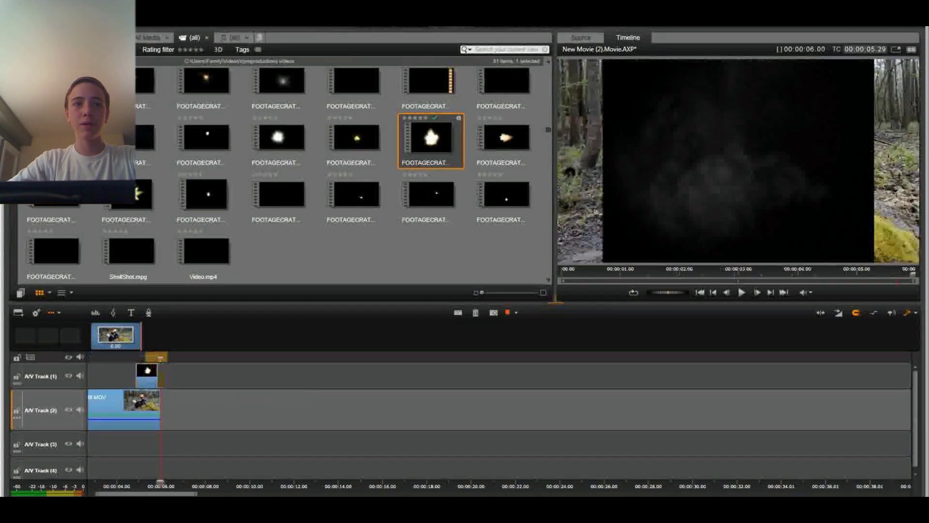
pyautogui.moveTo(135, 375); pyautogui.dragTo(131, 375)
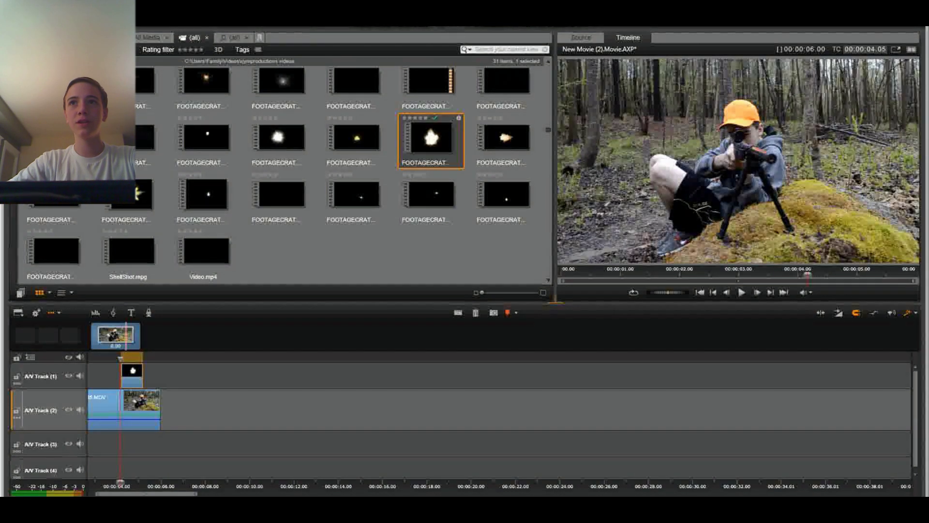
pyautogui.press('-')
pyautogui.press('-')
pyautogui.press('-')
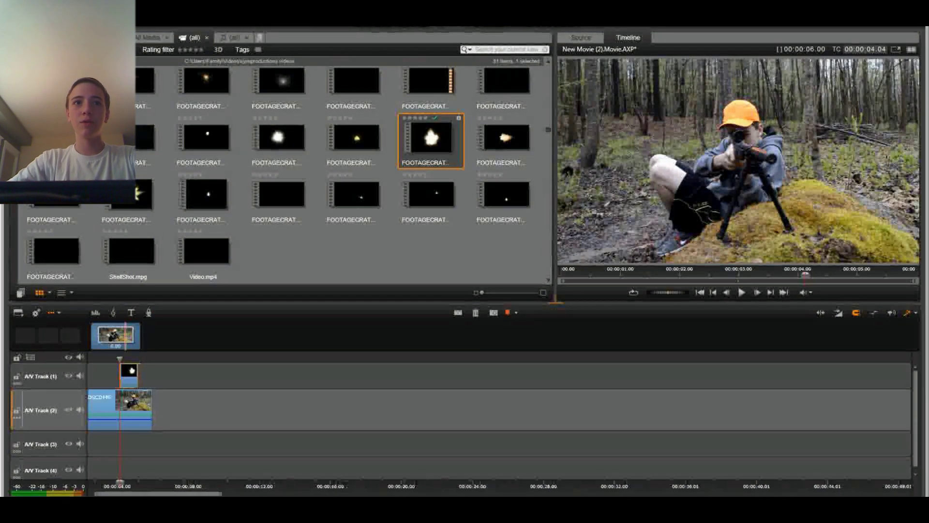
pyautogui.hscroll(-1, 499, 421)
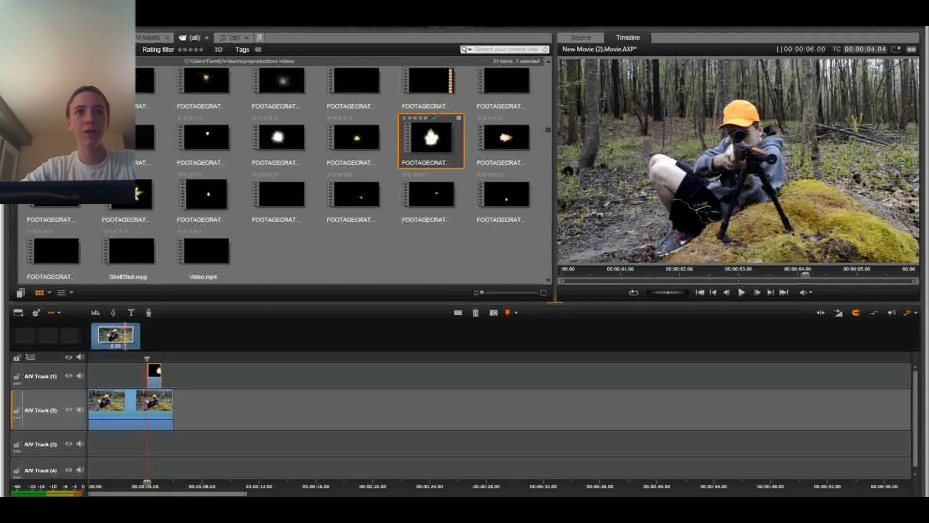
# Open the muzzle flash clip in the Effects Editor and set the preview to show media and tracks below
pyautogui.rightClick(155, 373)
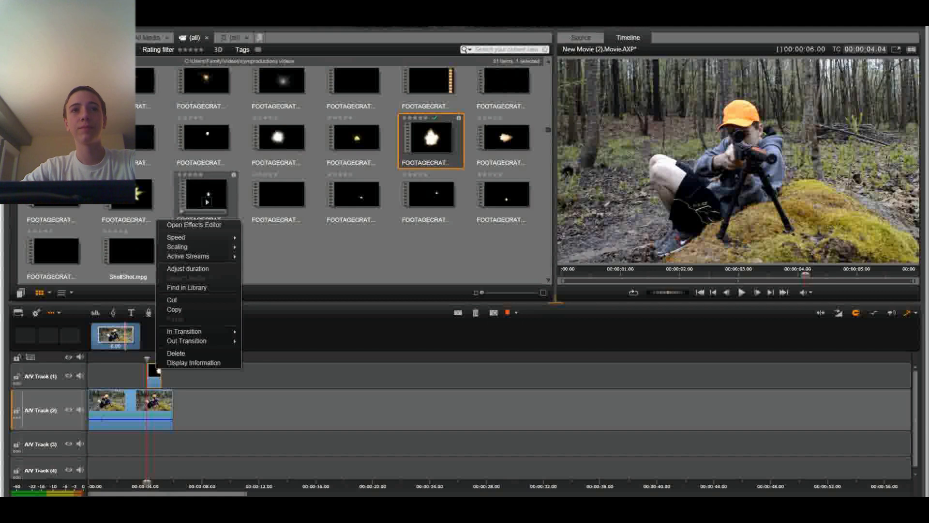
pyautogui.click(194, 225)
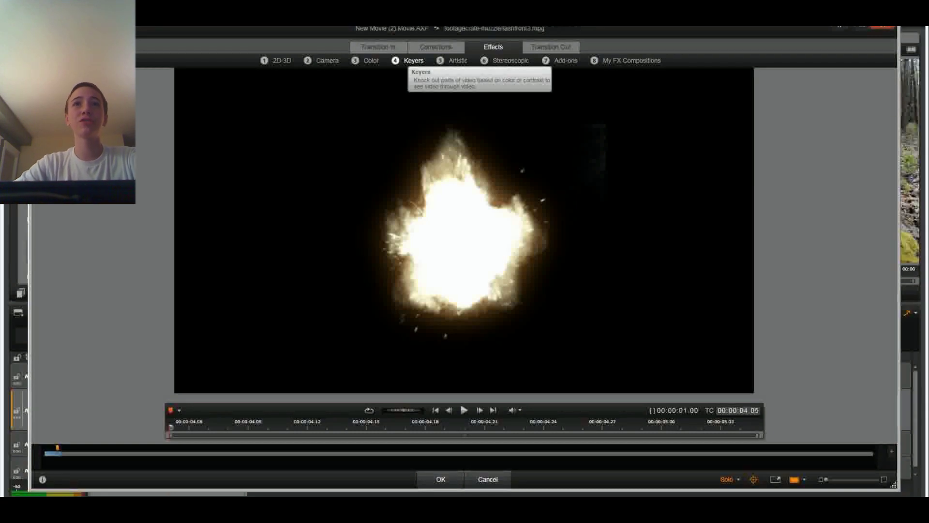
pyautogui.click(414, 61)
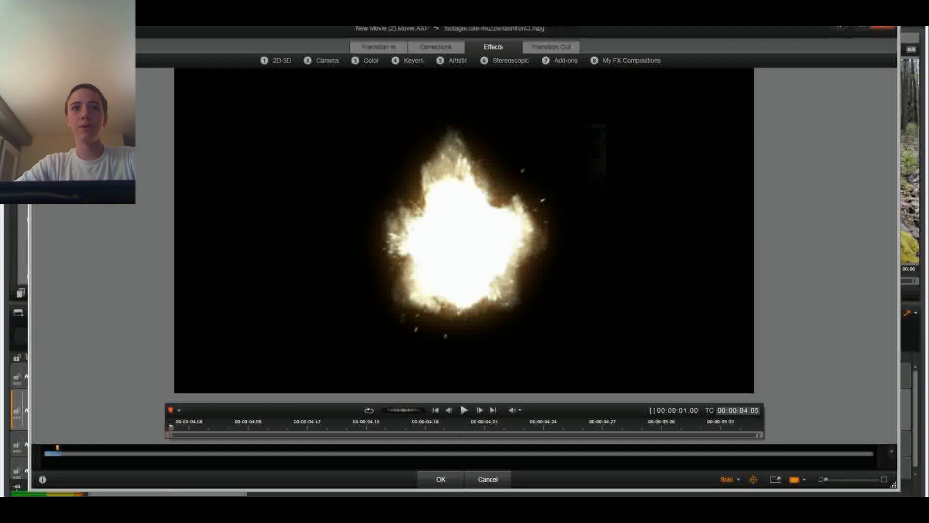
pyautogui.moveTo(209, 427); pyautogui.dragTo(170, 427)
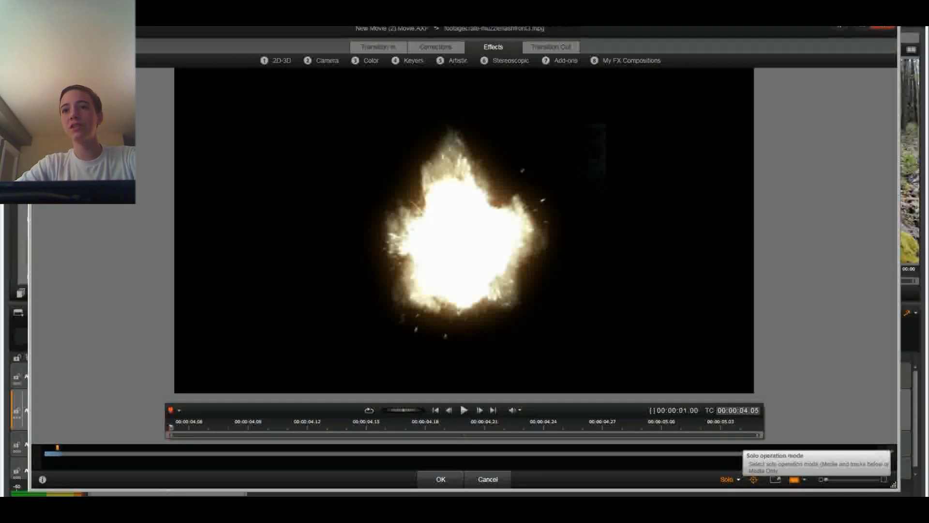
pyautogui.click(739, 479)
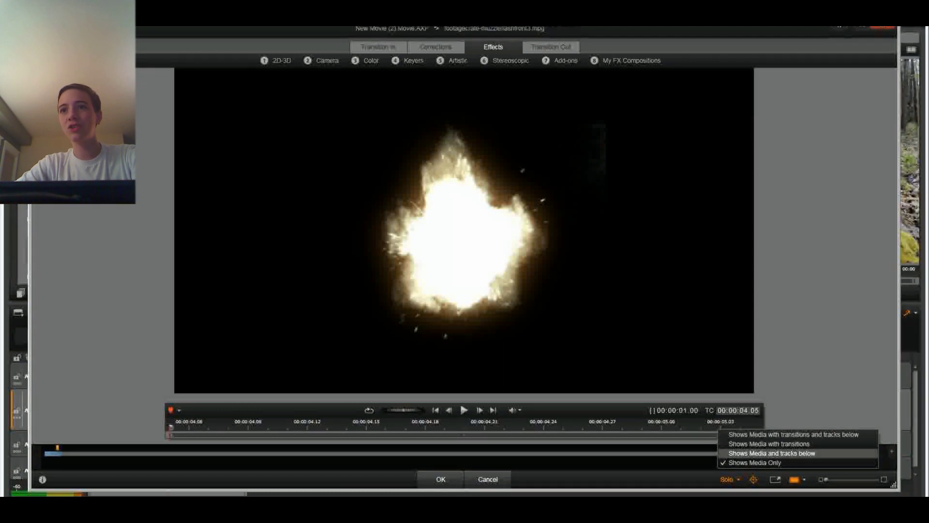
pyautogui.click(773, 453)
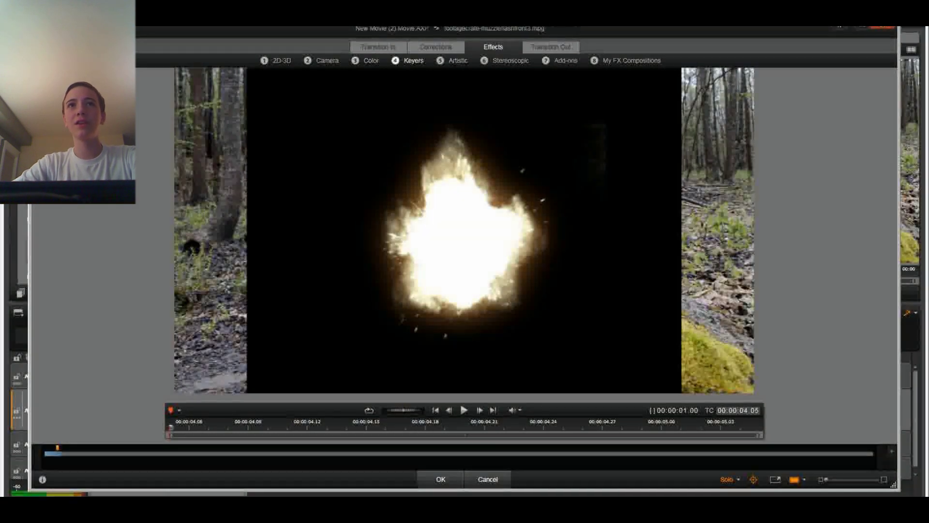
# Apply the Luma Keyer effect to the muzzle flash clip
pyautogui.click(414, 60)
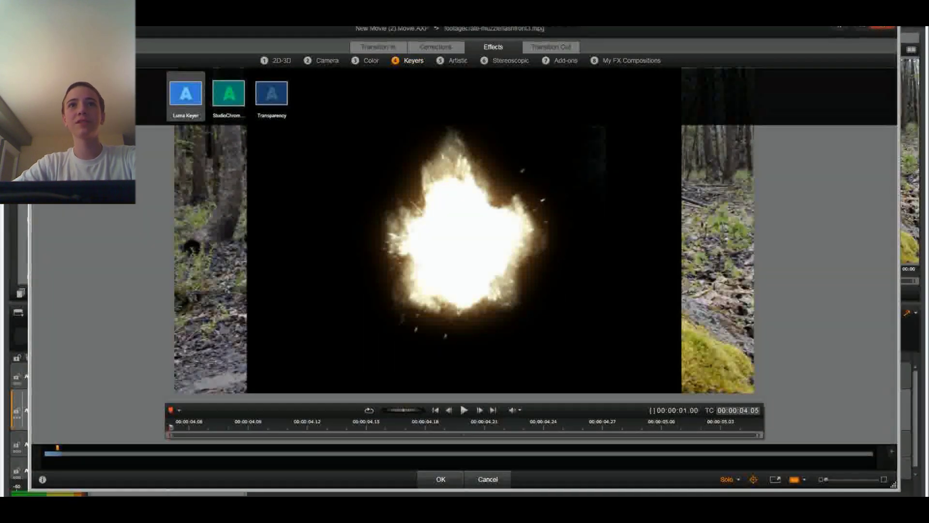
pyautogui.click(191, 93)
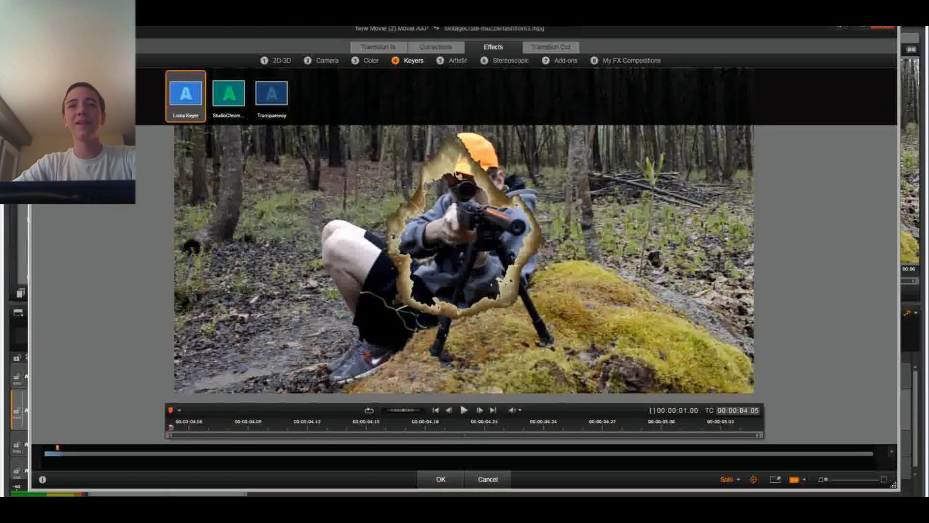
pyautogui.doubleClick(190, 93)
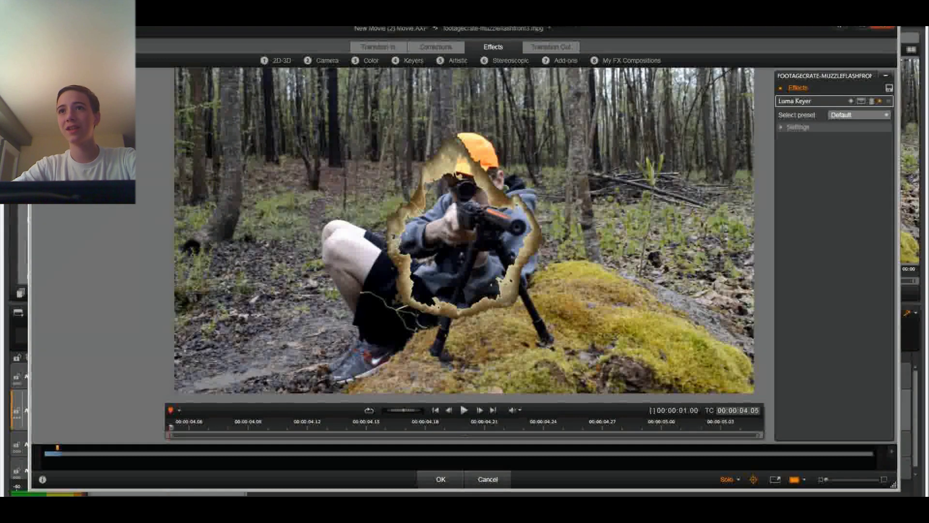
# Set the Luma Keyer's Luma Center to about 75.33, Radius to about 25.46 and Softness to about 17.23
pyautogui.click(798, 127)
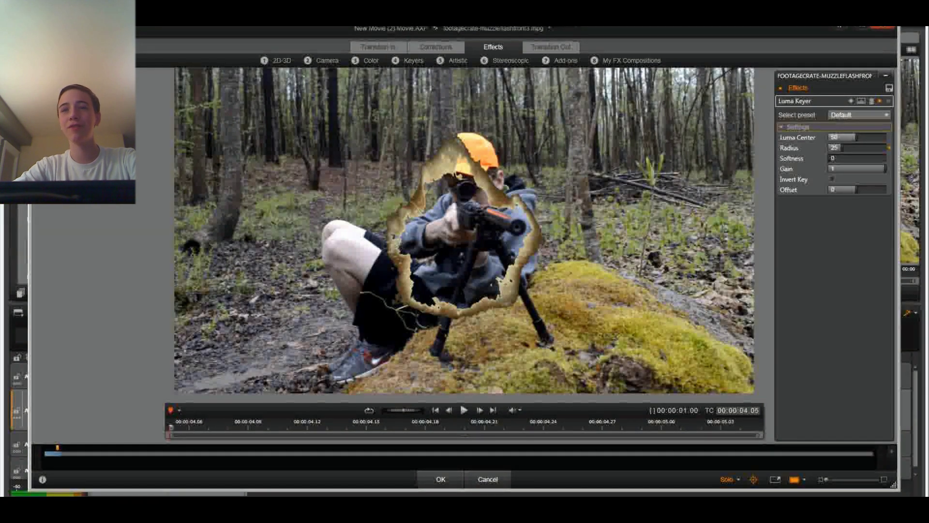
pyautogui.moveTo(856, 137)
pyautogui.mouseDown()
pyautogui.moveTo(848, 137)
pyautogui.moveTo(870, 137)
pyautogui.mouseUp()
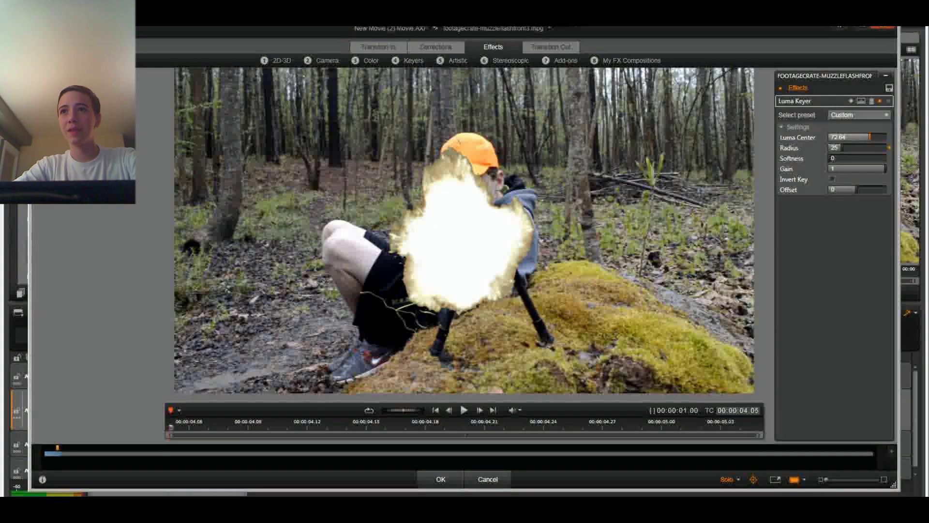
pyautogui.moveTo(867, 137); pyautogui.dragTo(872, 137)
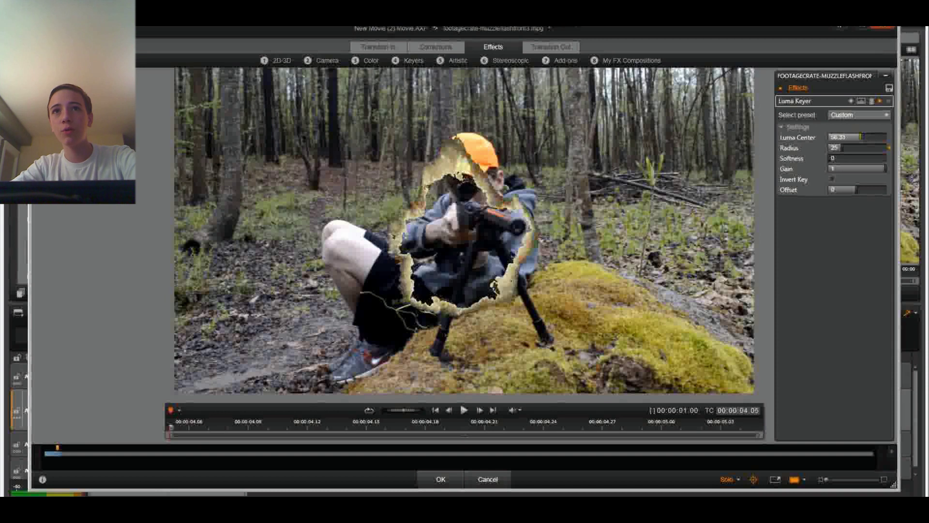
pyautogui.moveTo(861, 137); pyautogui.dragTo(871, 137)
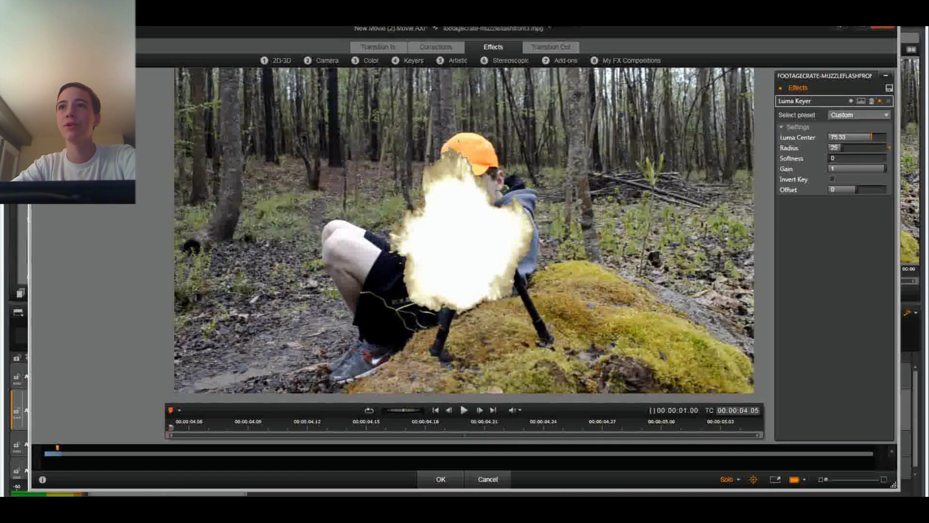
pyautogui.moveTo(840, 148); pyautogui.dragTo(839, 147)
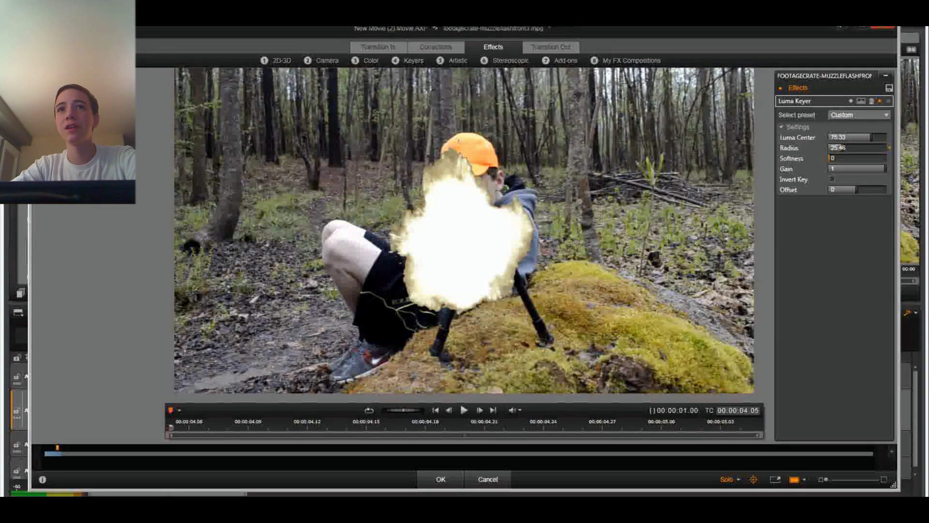
pyautogui.moveTo(831, 158); pyautogui.dragTo(838, 158)
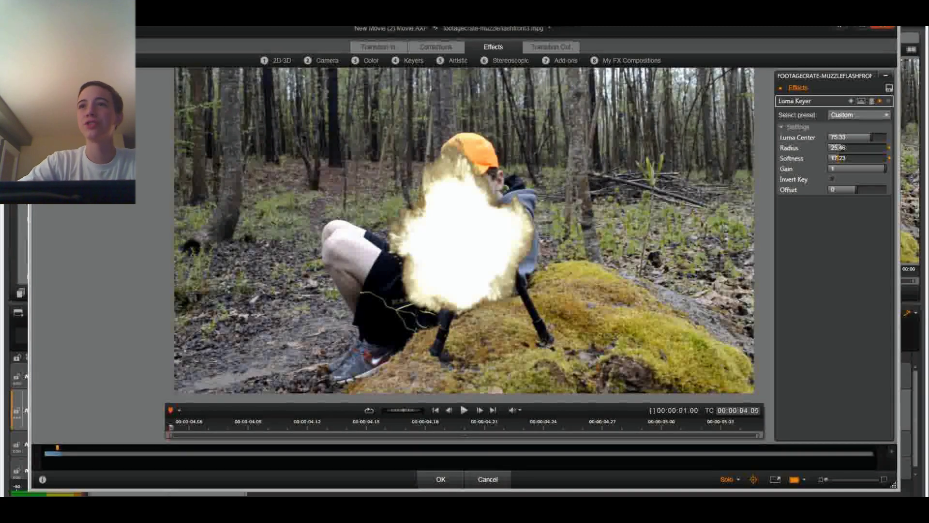
# Add the 3D Editor GPU effect to the muzzle flash clip and set its horizontal position to about 10.8
pyautogui.click(275, 61)
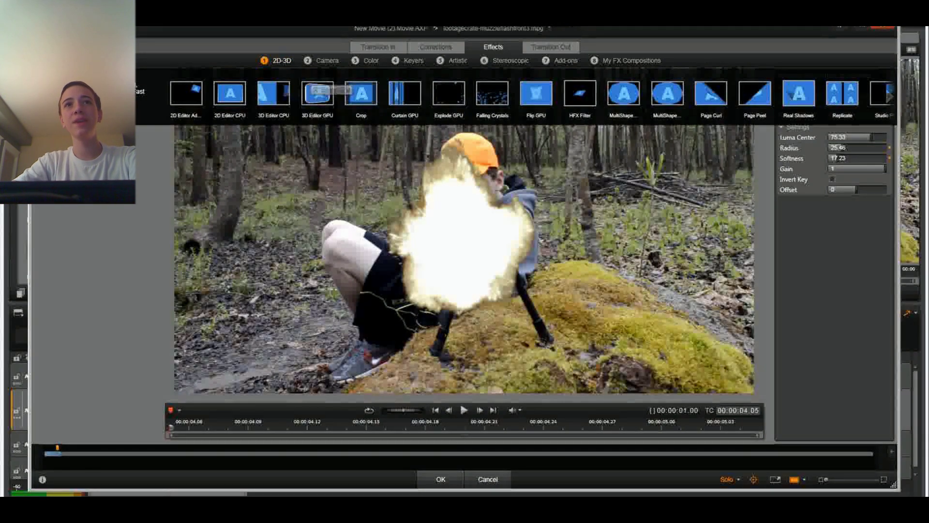
pyautogui.click(318, 93)
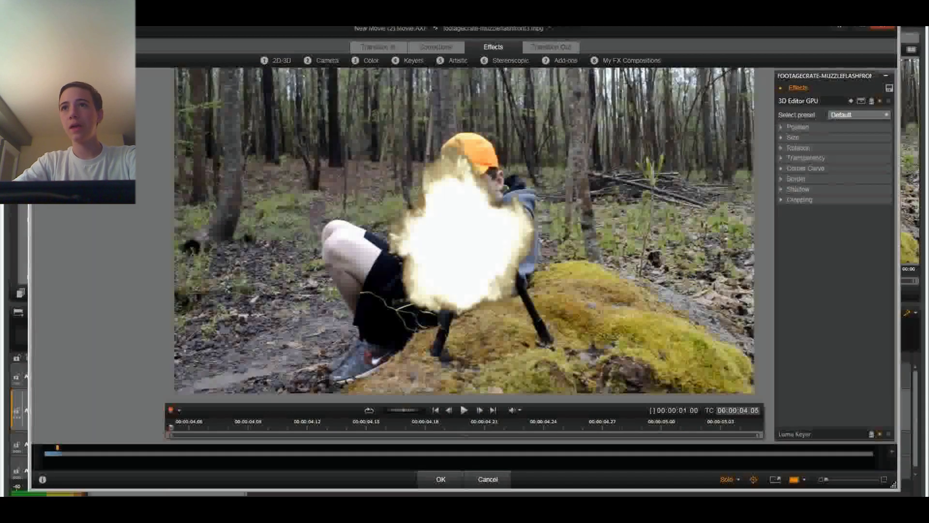
pyautogui.click(797, 127)
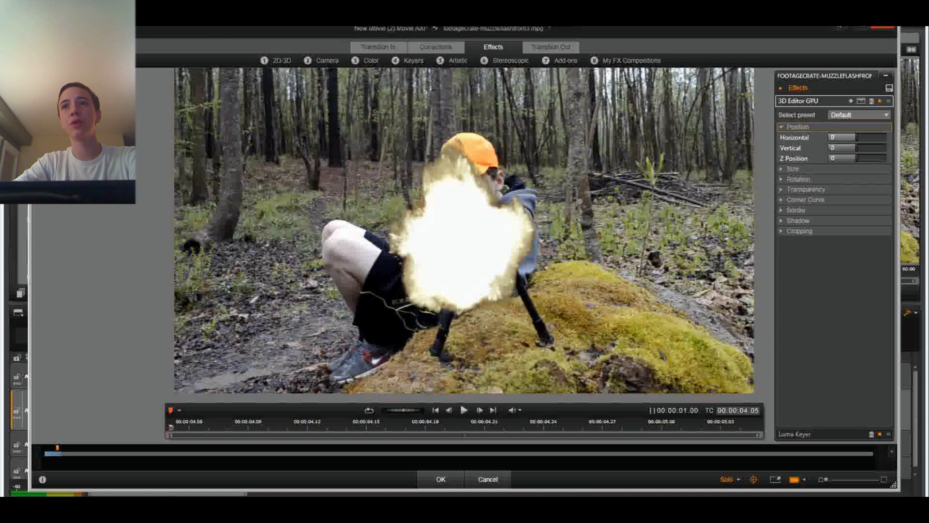
pyautogui.moveTo(857, 137); pyautogui.dragTo(859, 137)
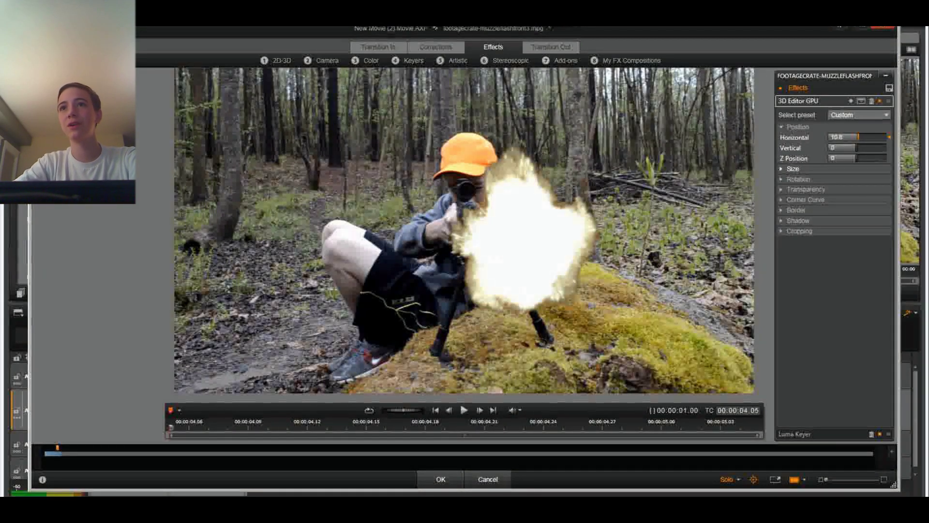
# Set the muzzle flash's size to 80 with horizontal and vertical linked
pyautogui.click(792, 168)
pyautogui.moveTo(856, 179)
pyautogui.mouseDown()
pyautogui.moveTo(886, 178)
pyautogui.moveTo(829, 179)
pyautogui.moveTo(886, 178)
pyautogui.moveTo(857, 179)
pyautogui.mouseUp()
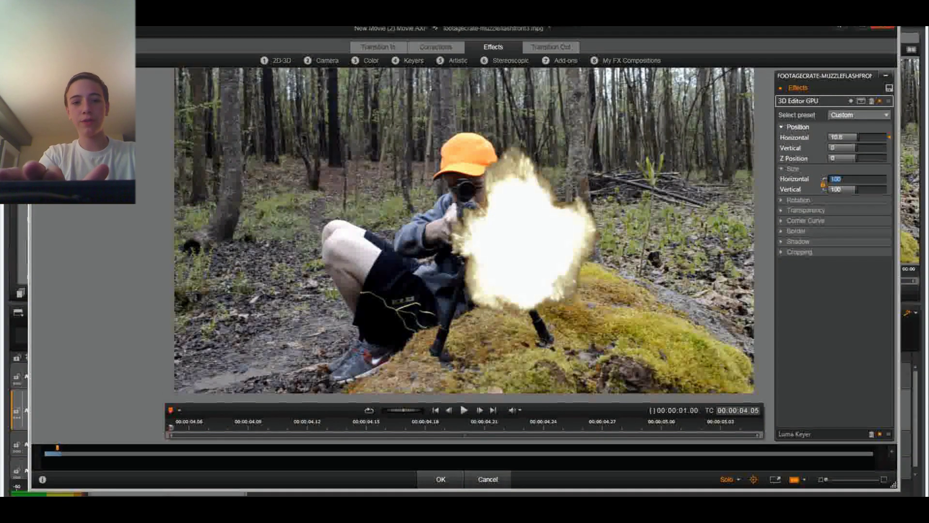
pyautogui.write('80')
pyautogui.press('Return')
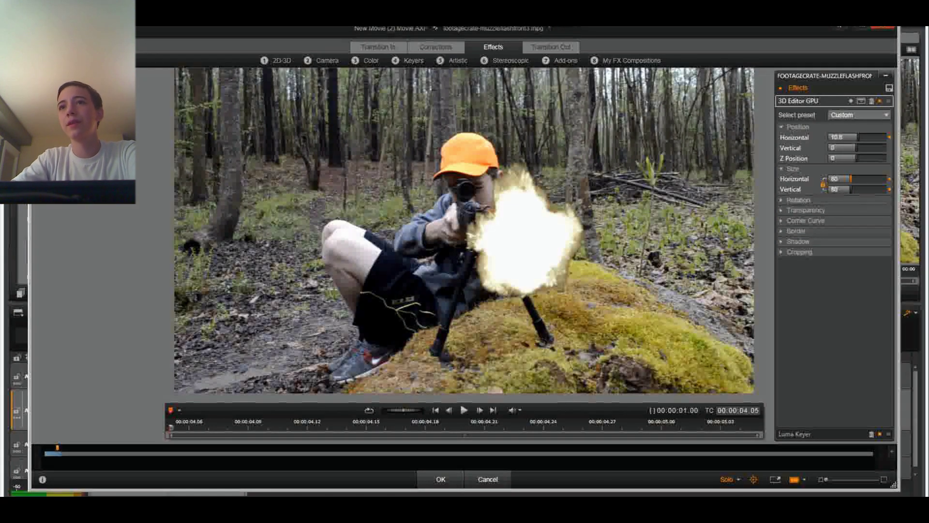
# Rotate the muzzle flash to about -163.5 on the Z axis and apply the effects to the clip
pyautogui.click(798, 200)
pyautogui.moveTo(857, 221)
pyautogui.mouseDown()
pyautogui.moveTo(862, 210)
pyautogui.moveTo(851, 231)
pyautogui.mouseUp()
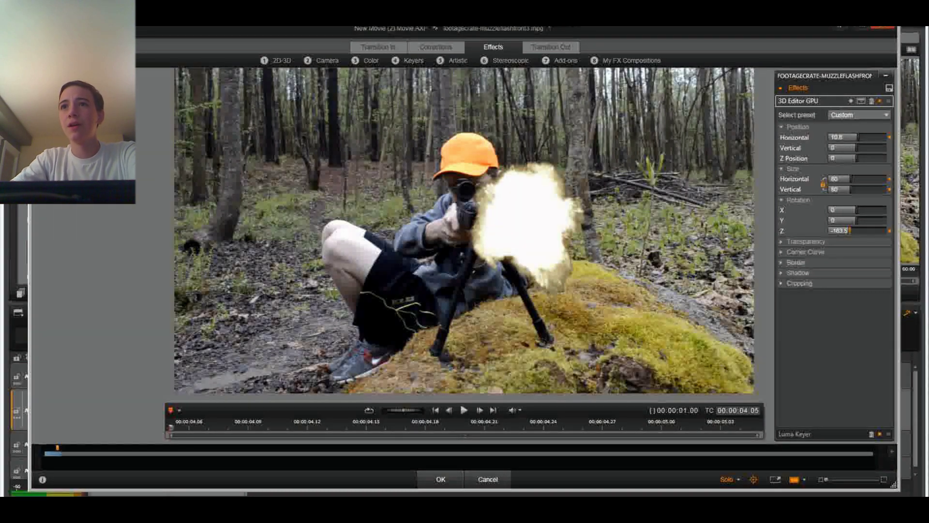
pyautogui.click(806, 241)
pyautogui.click(806, 241)
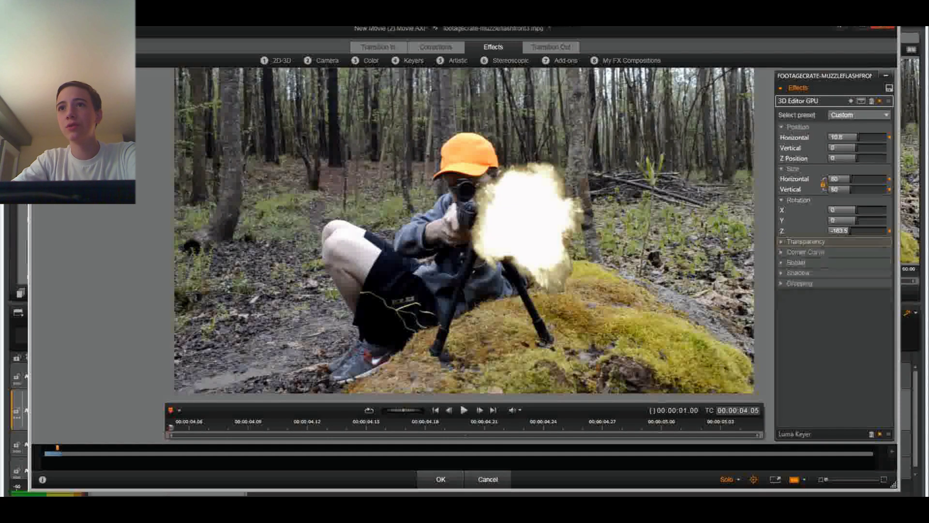
pyautogui.click(799, 200)
pyautogui.click(793, 169)
pyautogui.click(798, 126)
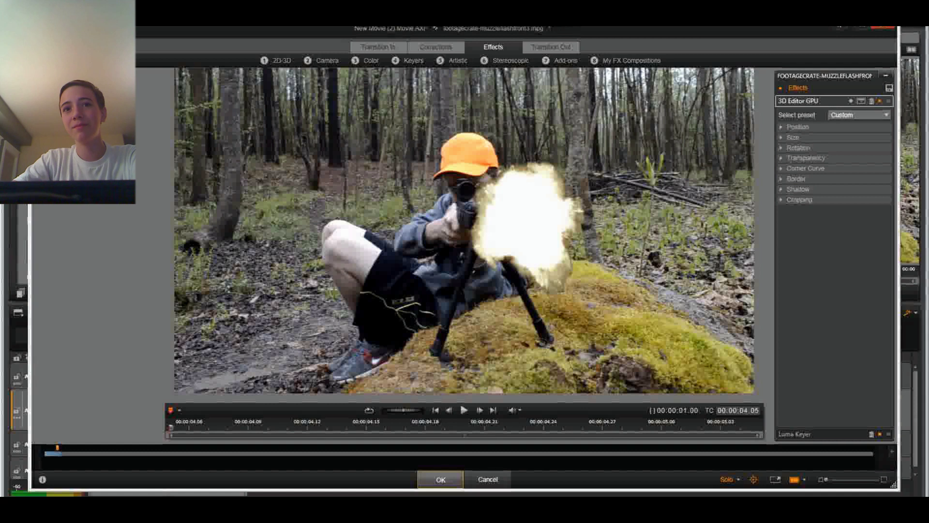
pyautogui.press('Return')
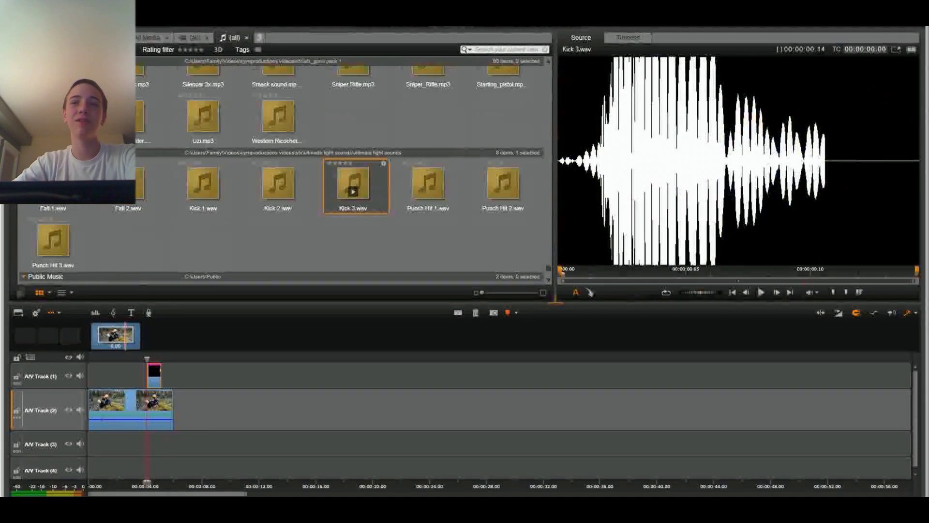
# Browse the audio library's gun sound folders for Dragunov_1.mp3 and preview the sound
pyautogui.scroll(-5, 301, 201)
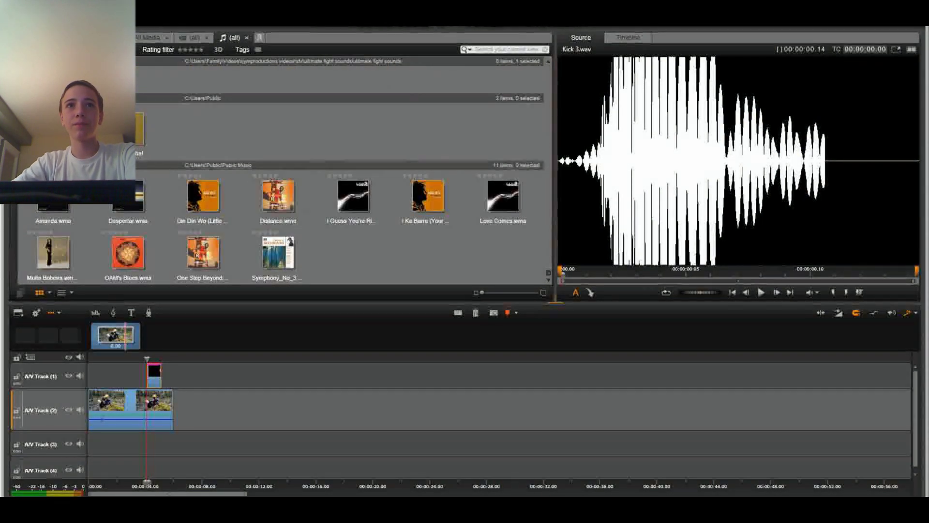
pyautogui.scroll(5, 300, 194)
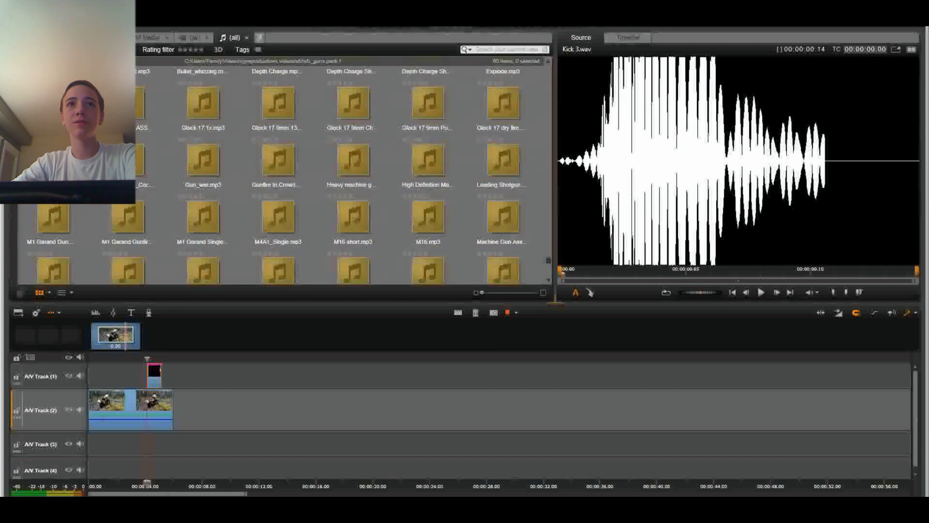
pyautogui.scroll(3, 291, 169)
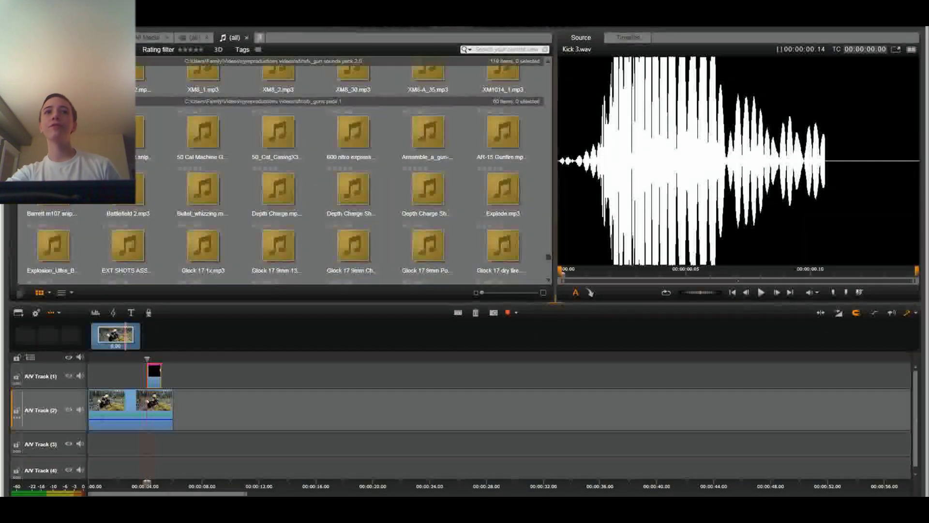
pyautogui.scroll(3, 291, 169)
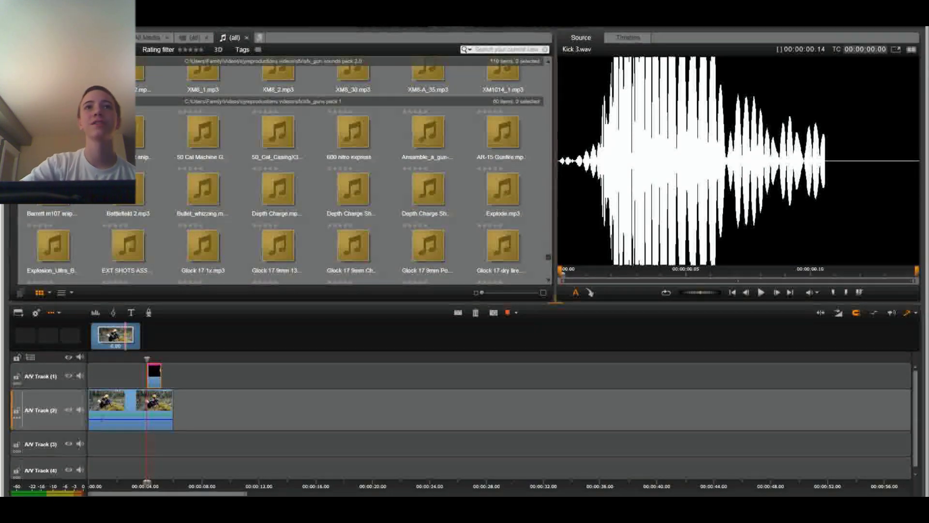
pyautogui.scroll(2, 290, 169)
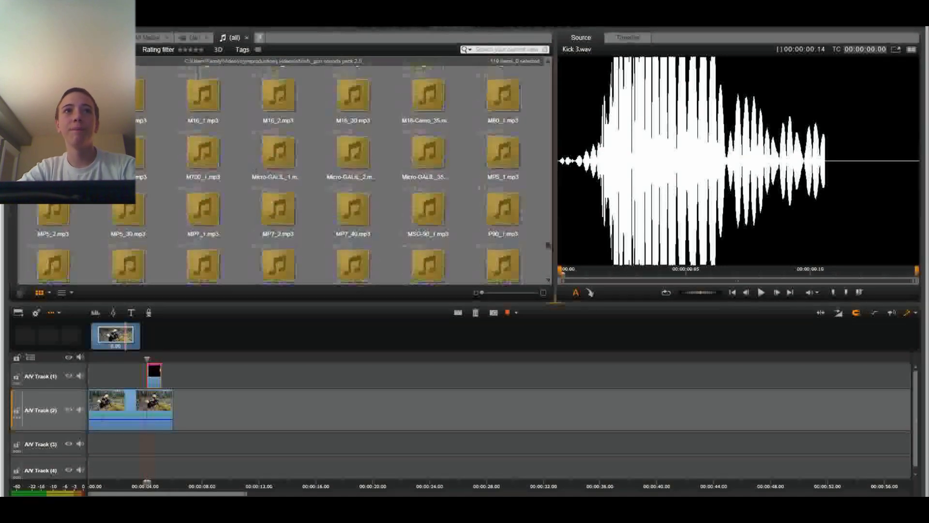
pyautogui.scroll(5, 290, 169)
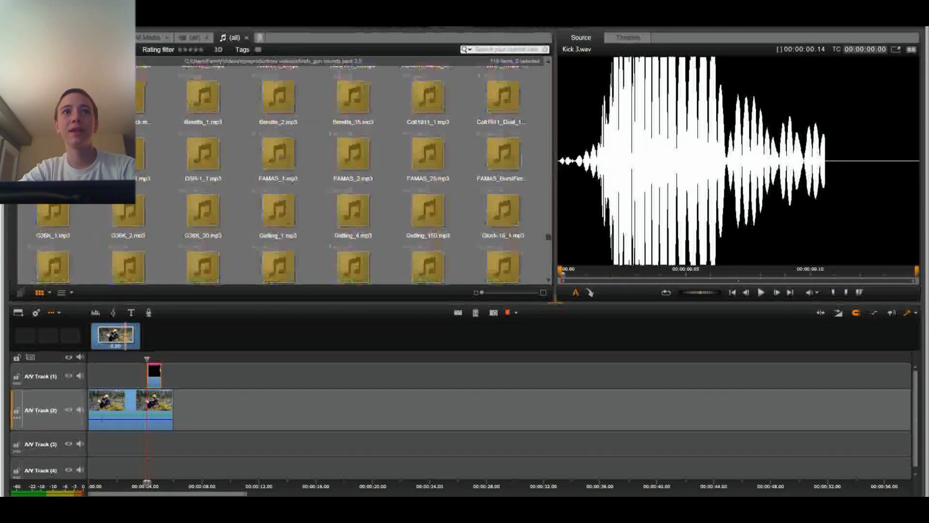
pyautogui.scroll(2, 290, 170)
pyautogui.scroll(-2, 290, 170)
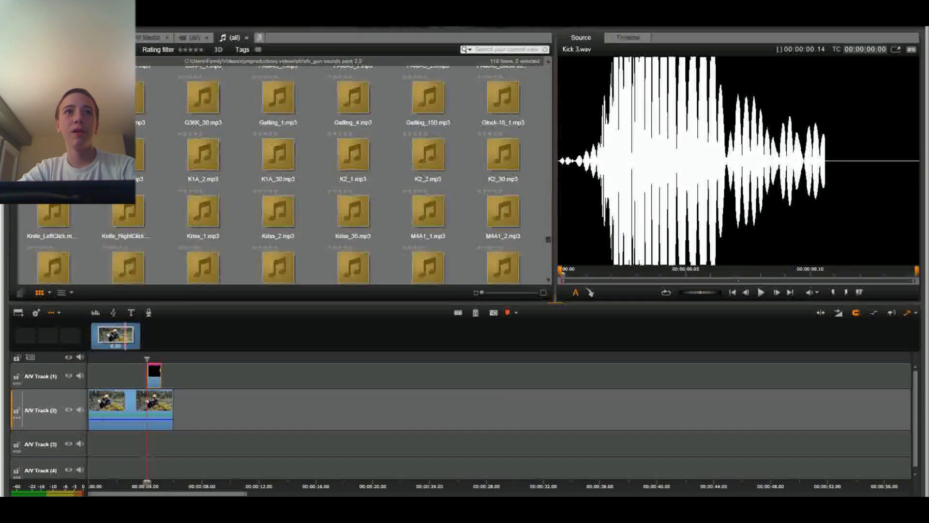
pyautogui.scroll(-1, 290, 174)
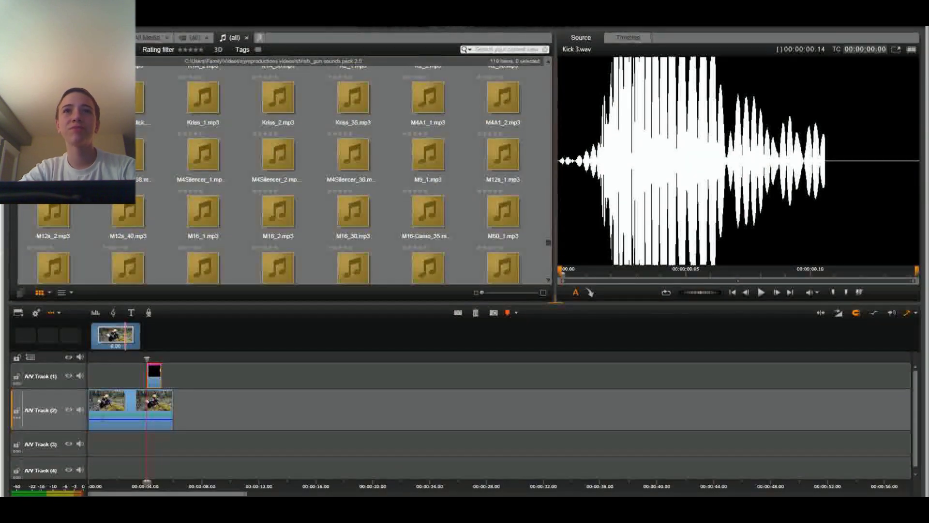
pyautogui.scroll(2, 283, 172)
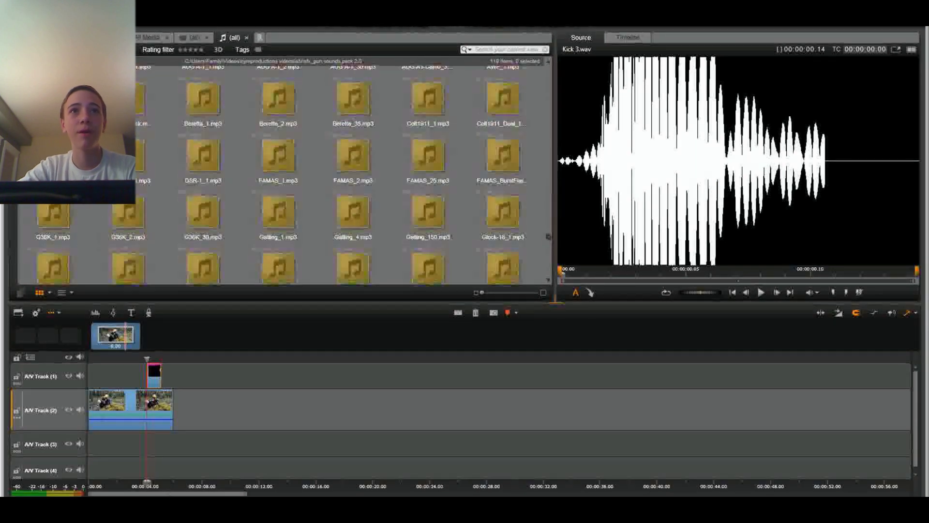
pyautogui.scroll(-3, 283, 172)
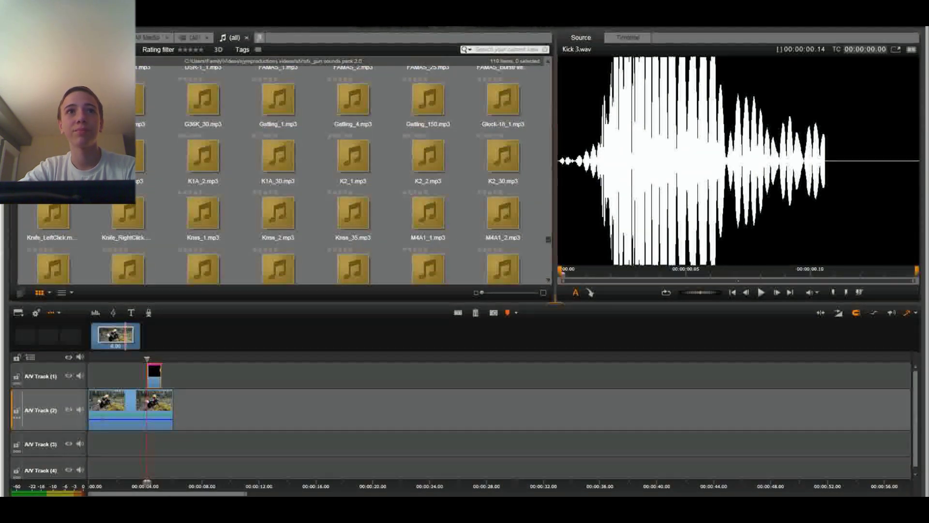
pyautogui.scroll(1, 280, 169)
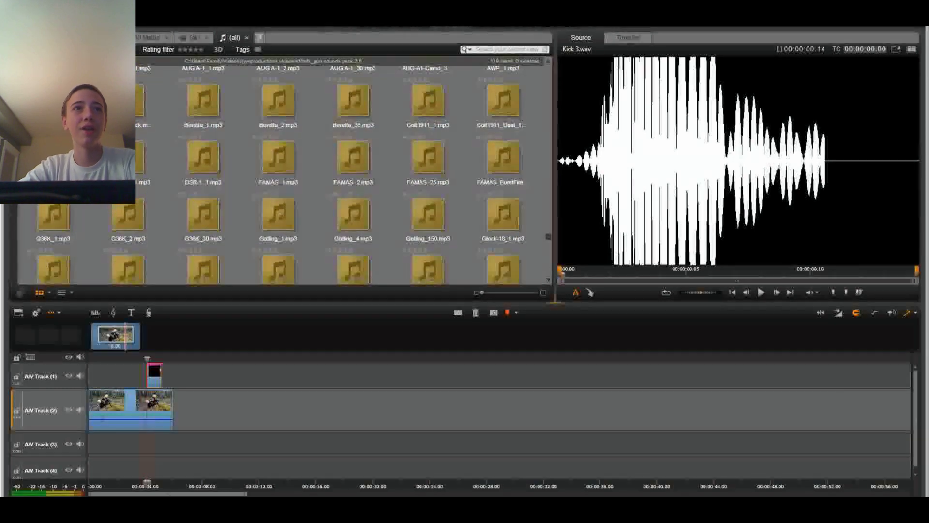
pyautogui.click(150, 165)
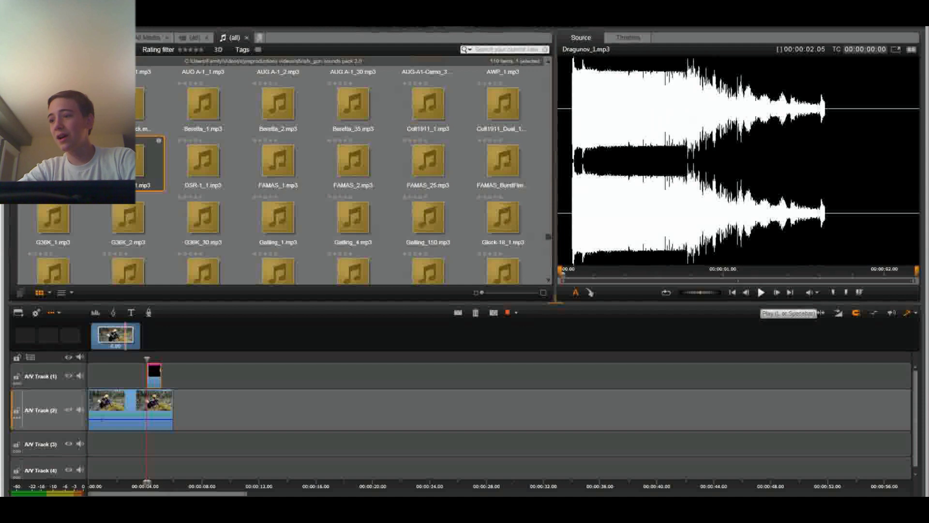
pyautogui.click(761, 293)
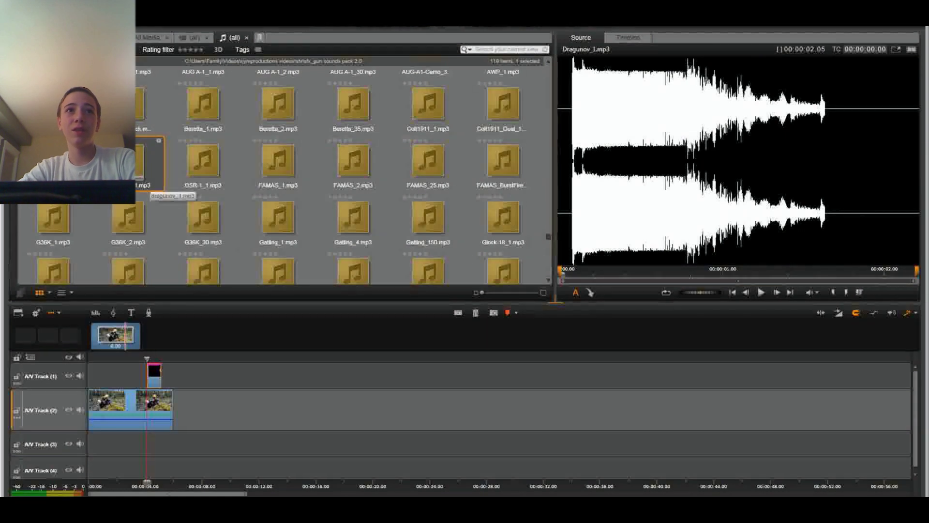
# Place Dragunov_1.mp3 on A/V Track (3) at the muzzle flash's start and play the movie from the beginning
pyautogui.moveTo(147, 163); pyautogui.dragTo(163, 438)
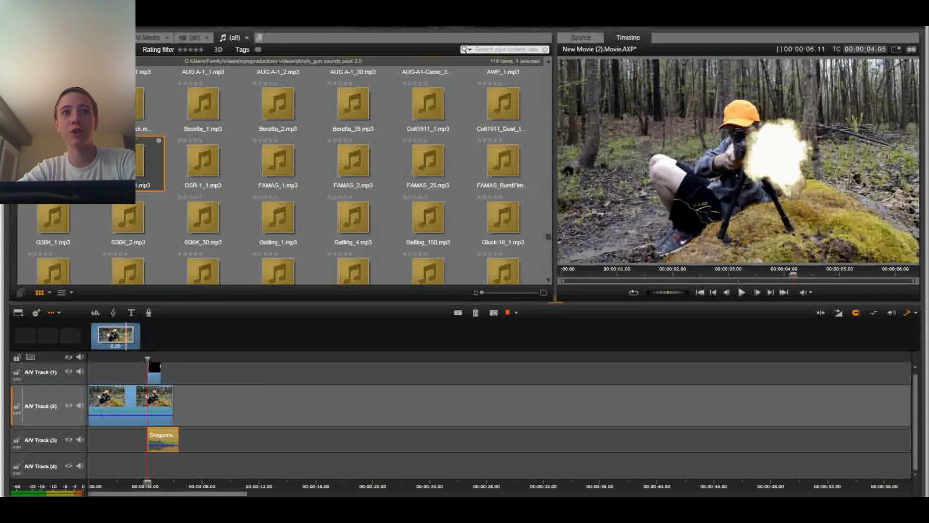
pyautogui.press('Home')
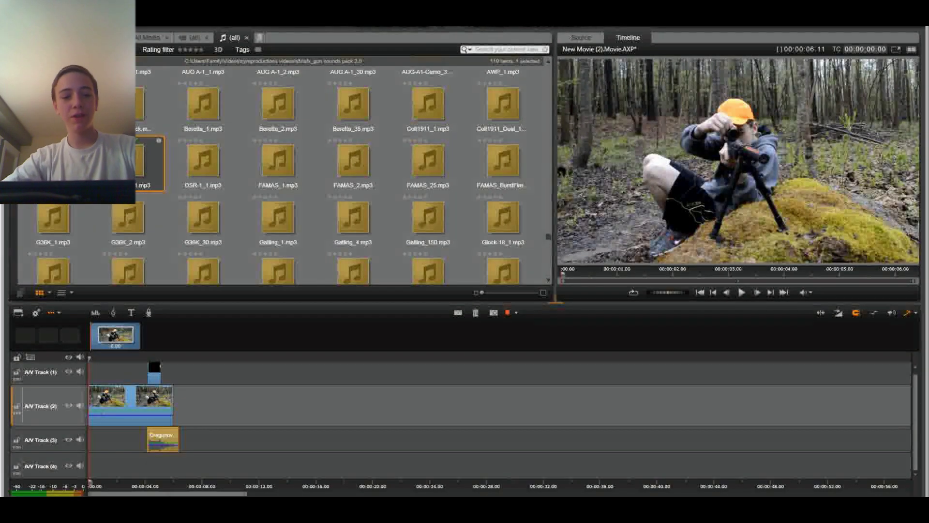
pyautogui.press('space')
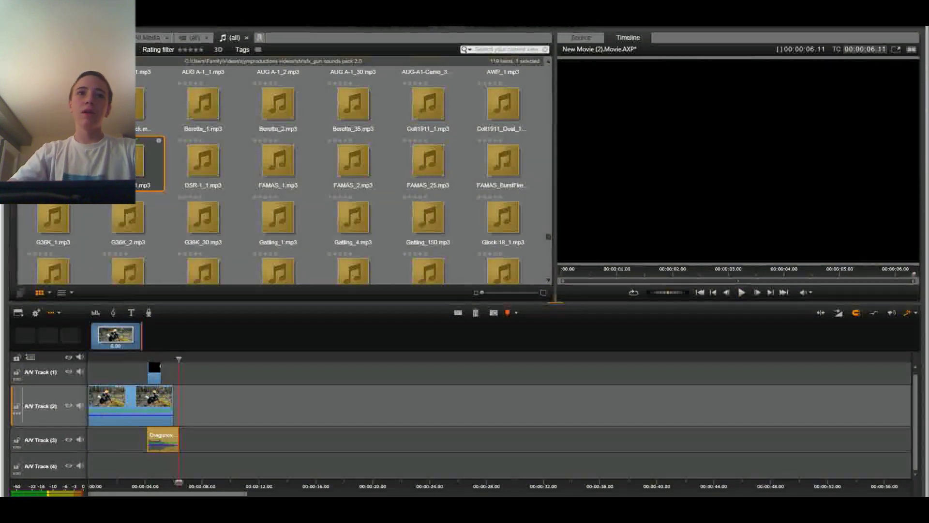
# Reopen the muzzle flash's effects, preview it over the footage, and set the Luma Keyer softness to about 40
pyautogui.rightClick(159, 373)
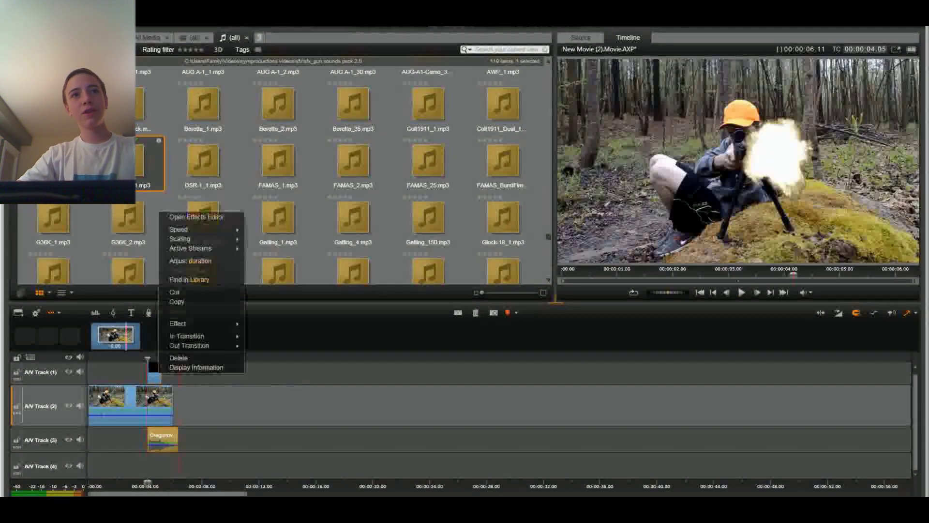
pyautogui.click(196, 216)
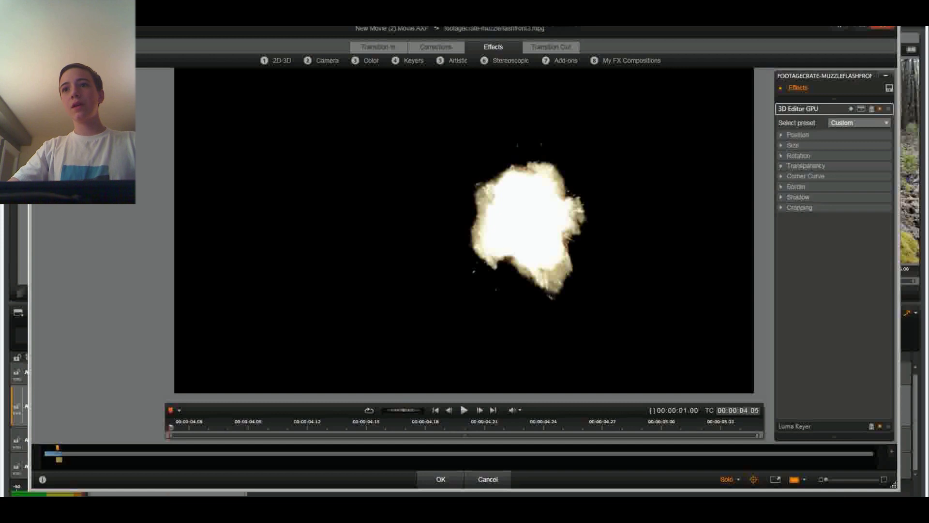
pyautogui.click(795, 426)
pyautogui.click(798, 139)
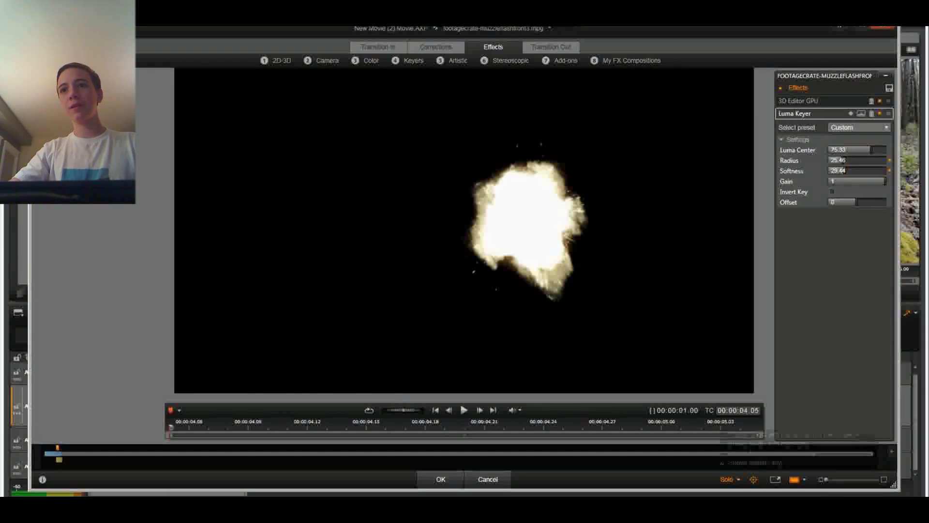
pyautogui.click(804, 480)
pyautogui.click(799, 454)
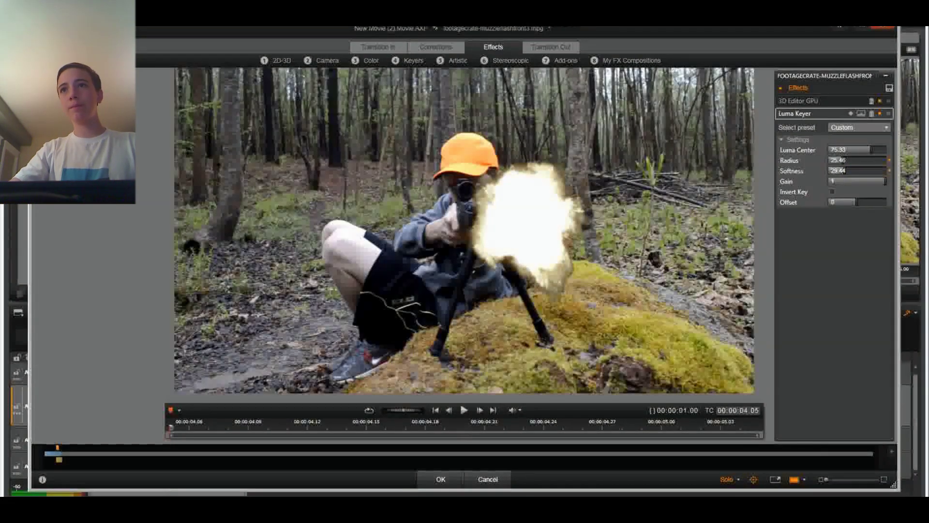
pyautogui.moveTo(845, 170); pyautogui.dragTo(852, 170)
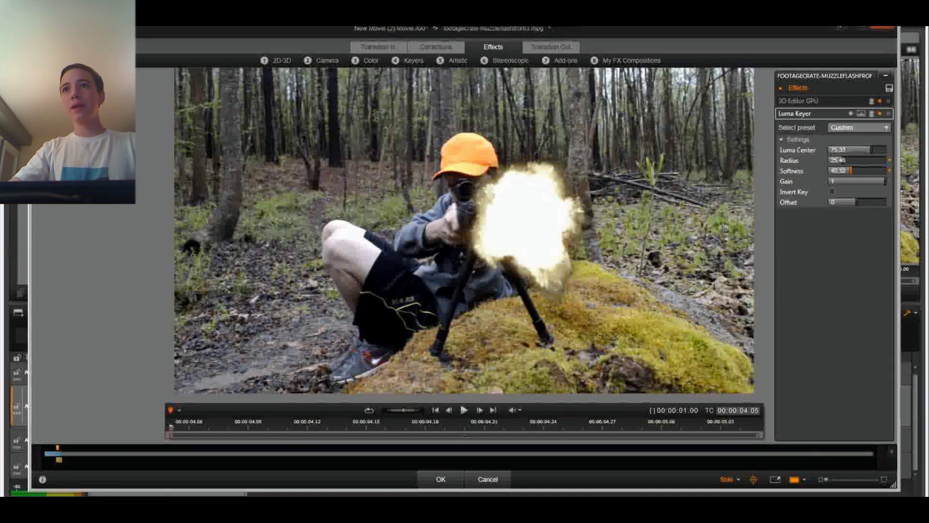
# Set the muzzle flash's linked horizontal and vertical size to 120, apply the effects, and replay the movie from the beginning
pyautogui.click(823, 101)
pyautogui.click(793, 137)
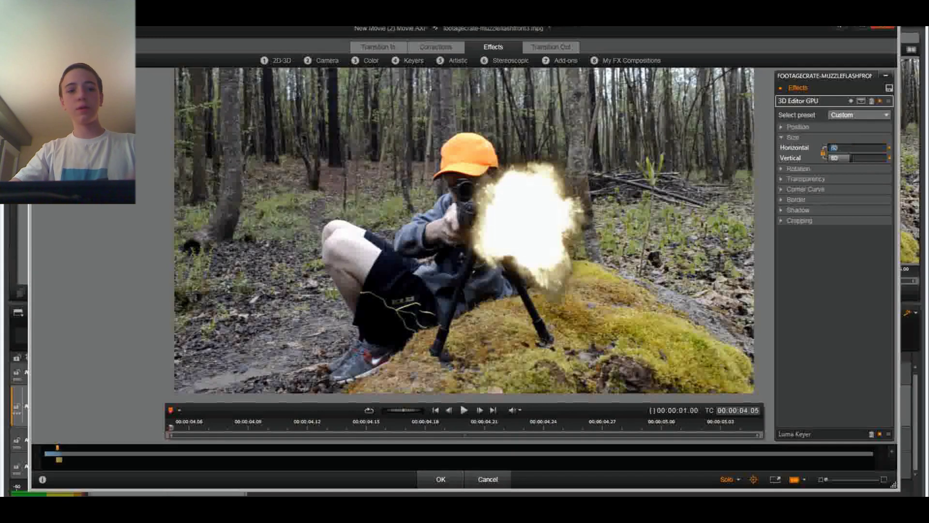
pyautogui.write('12')
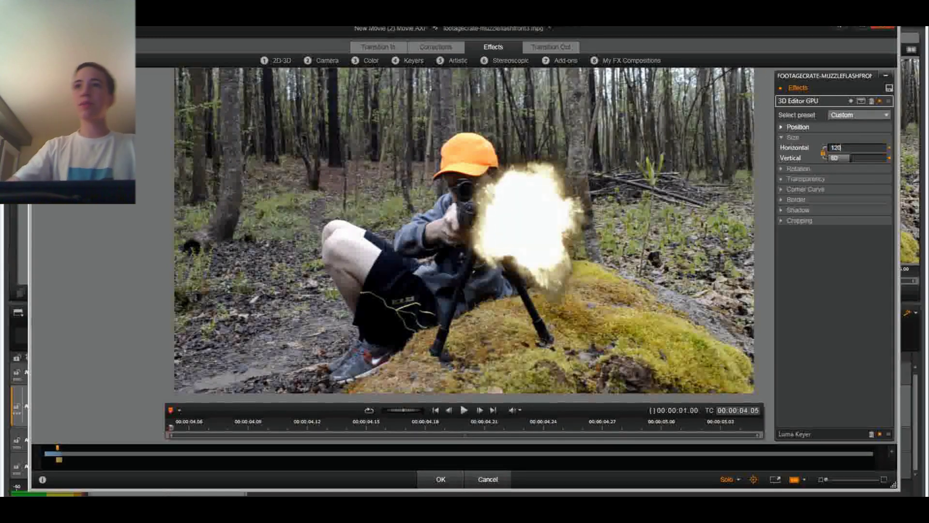
pyautogui.press('Return')
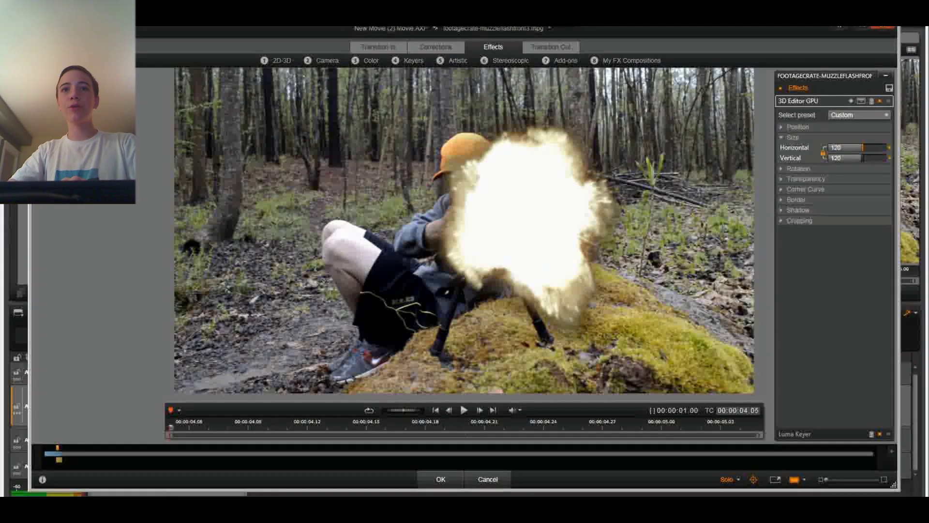
pyautogui.press('Return')
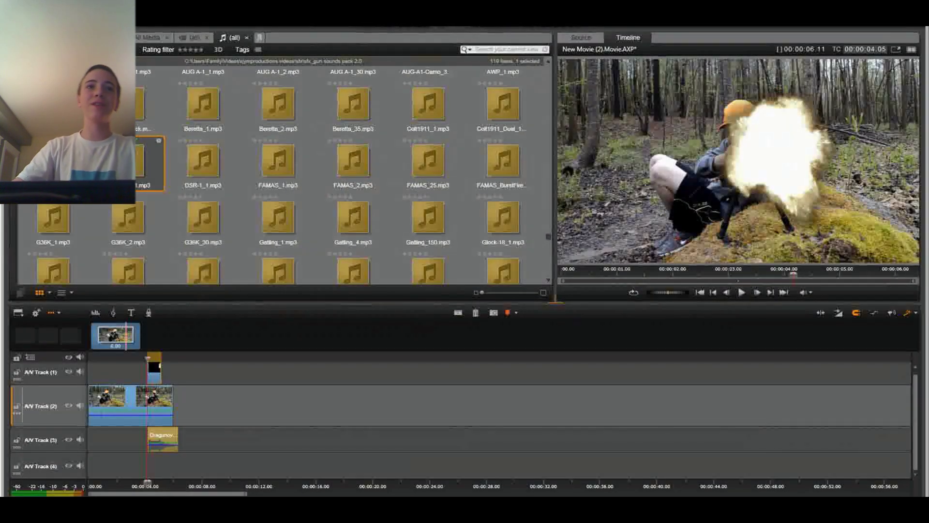
pyautogui.moveTo(148, 483); pyautogui.dragTo(89, 482)
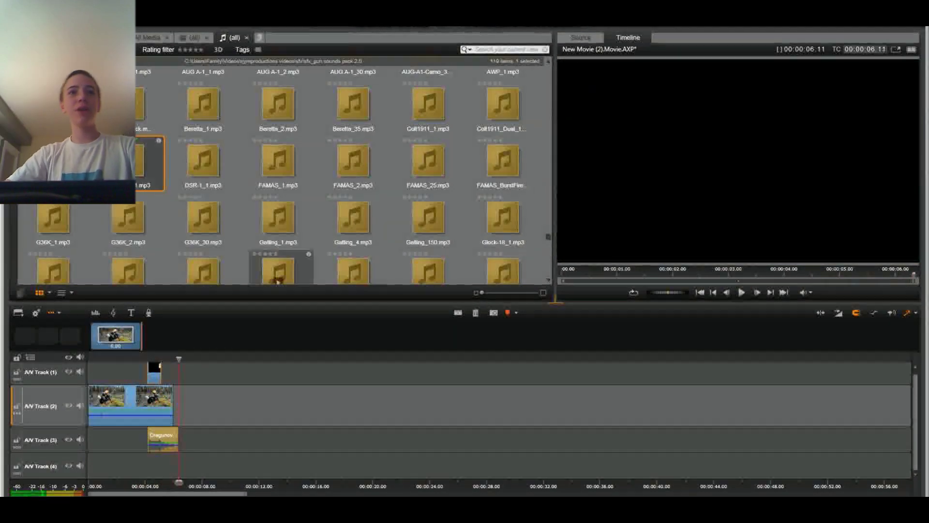
pyautogui.moveTo(97, 482); pyautogui.dragTo(88, 482)
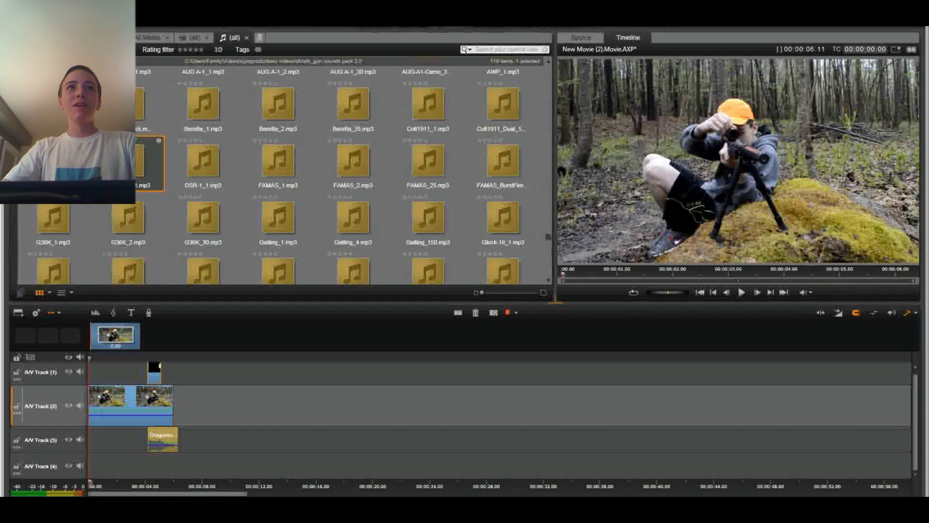
# Browse the audio library to the ultimate fight sounds folder and preview its punch, fall and kick sounds
pyautogui.scroll(-3, 204, 90)
pyautogui.scroll(-8, 283, 174)
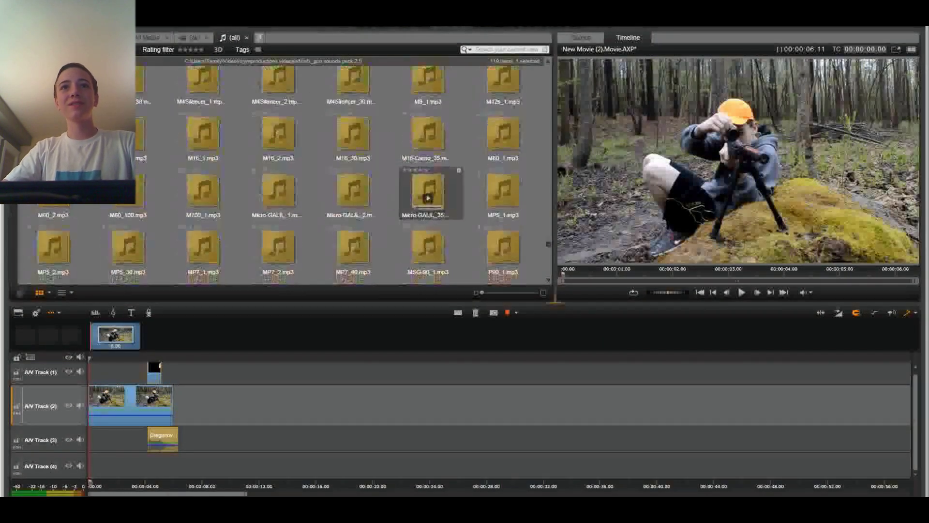
pyautogui.scroll(-10, 283, 174)
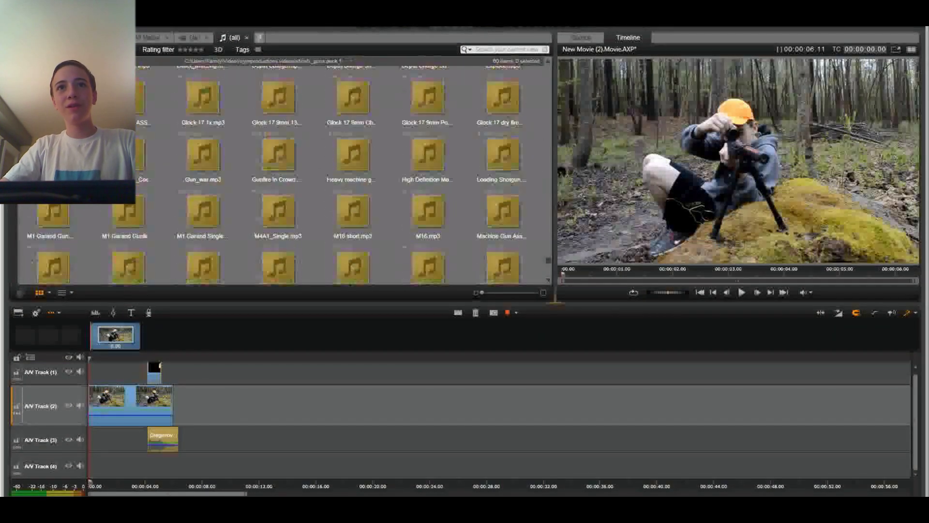
pyautogui.scroll(-10, 283, 174)
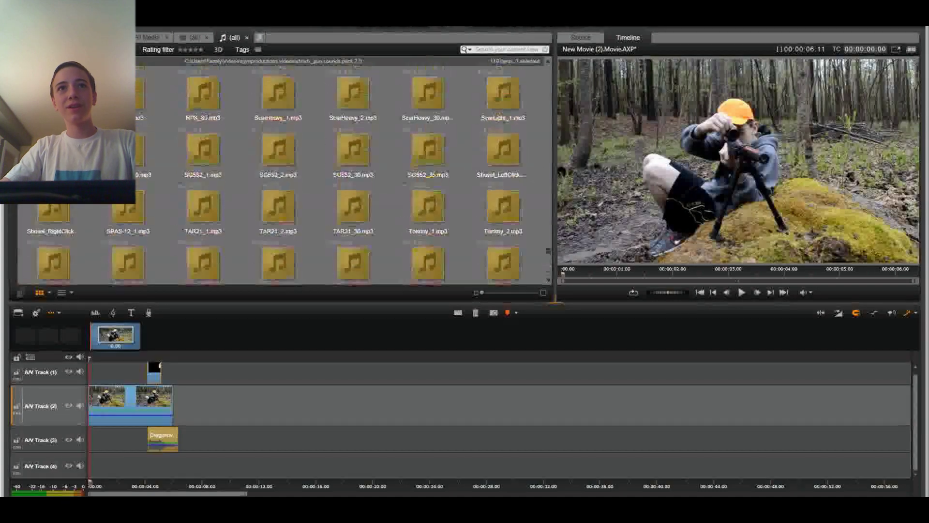
pyautogui.scroll(10, 283, 174)
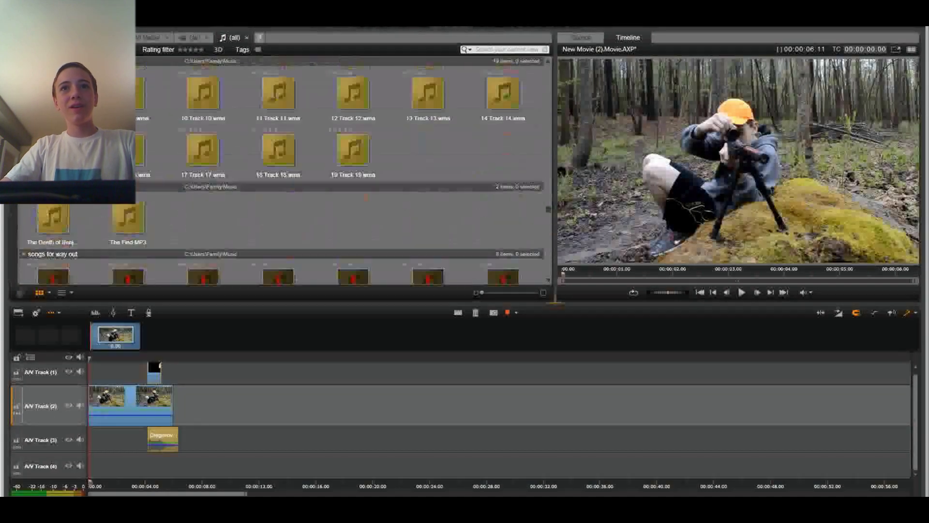
pyautogui.scroll(-3, 382, 207)
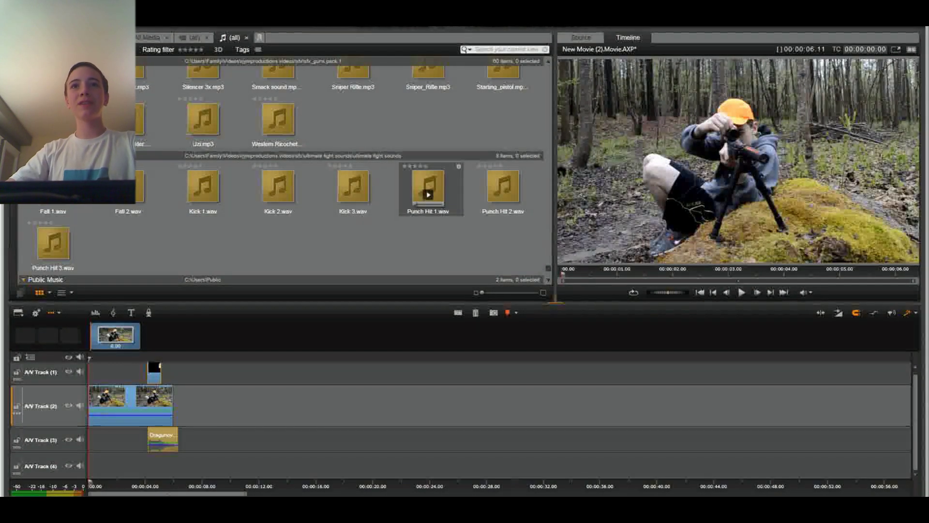
pyautogui.click(428, 194)
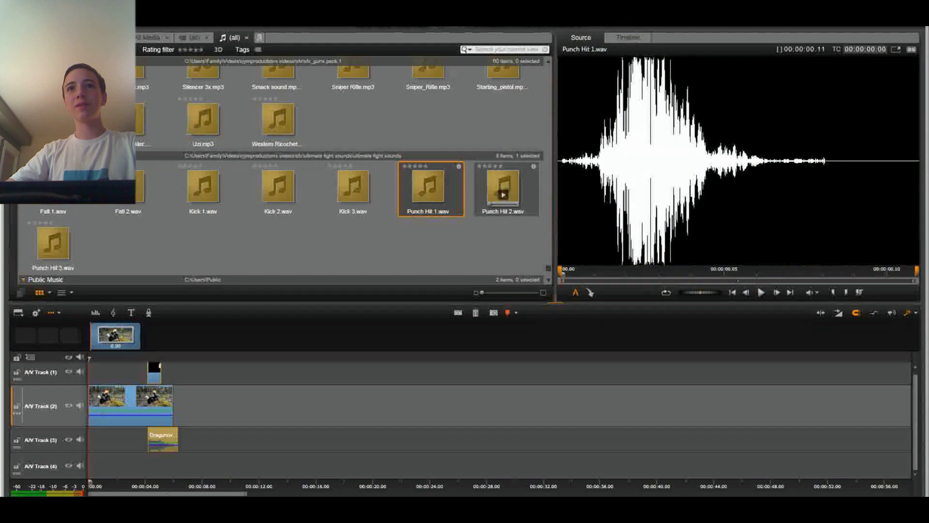
pyautogui.click(504, 193)
pyautogui.click(53, 247)
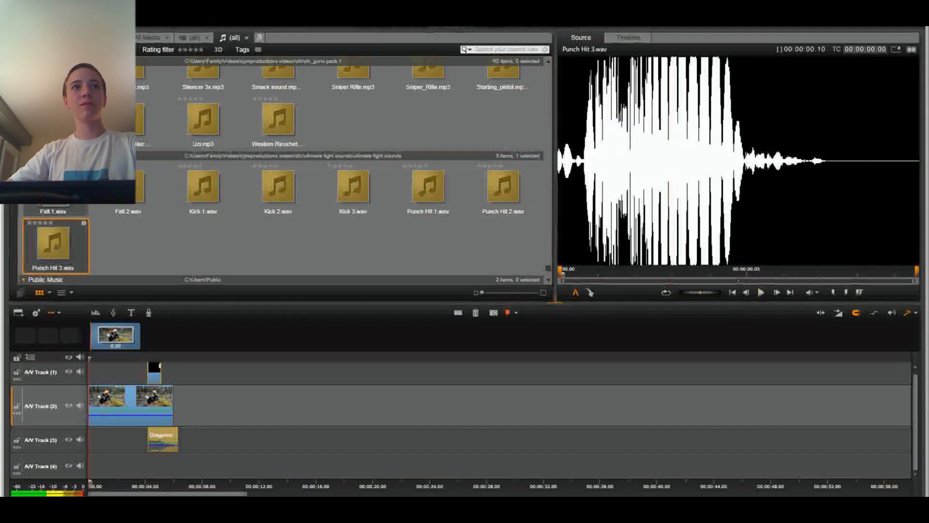
pyautogui.click(150, 189)
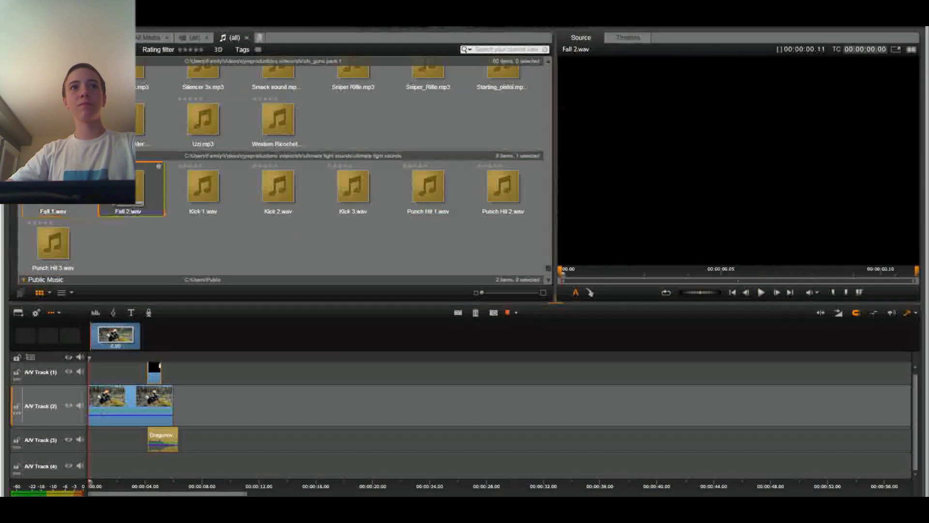
pyautogui.click(203, 191)
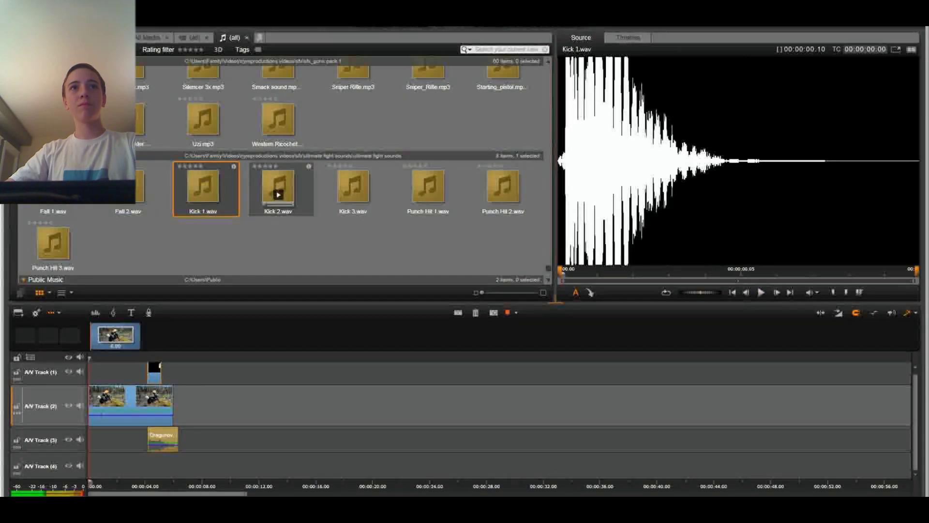
pyautogui.click(278, 191)
pyautogui.click(353, 186)
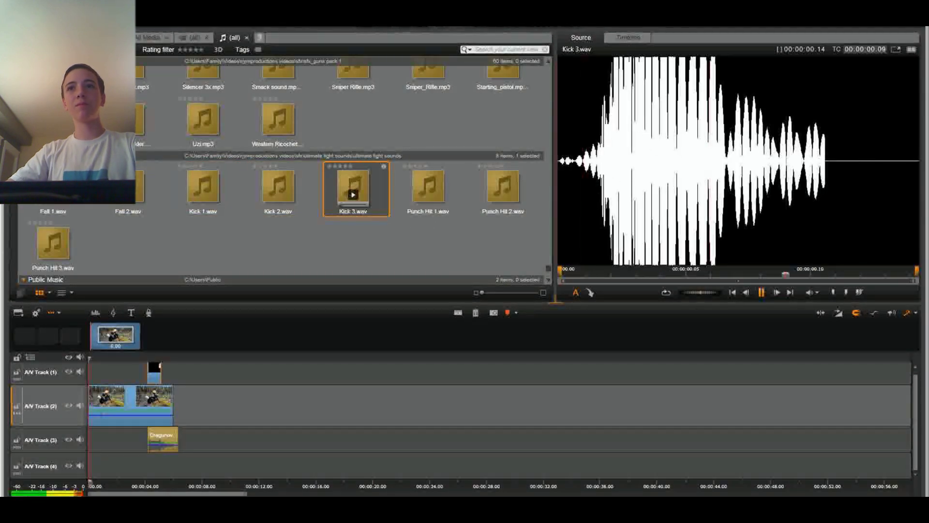
# Browse the audio library's music folders for Taping the Bomb.MP3 and preview the middle of the track
pyautogui.scroll(5, 353, 194)
pyautogui.scroll(10, 353, 252)
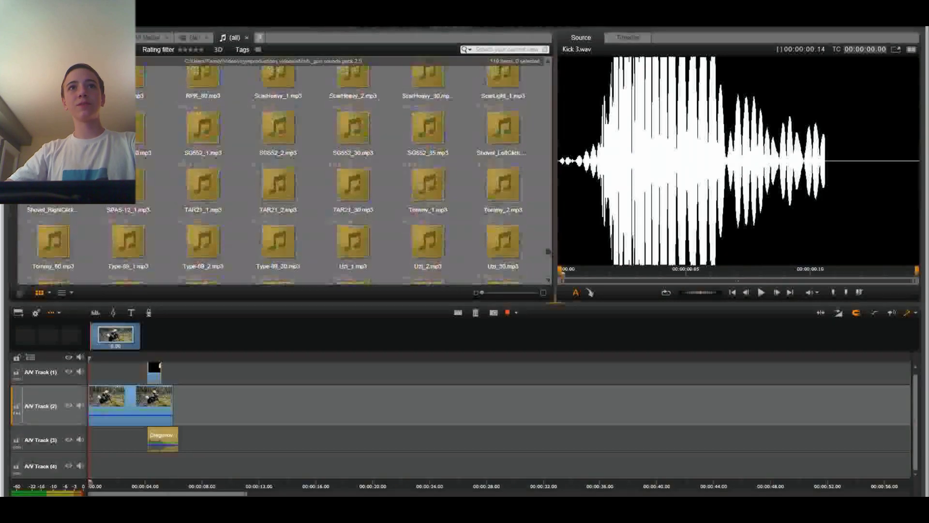
pyautogui.scroll(10, 281, 169)
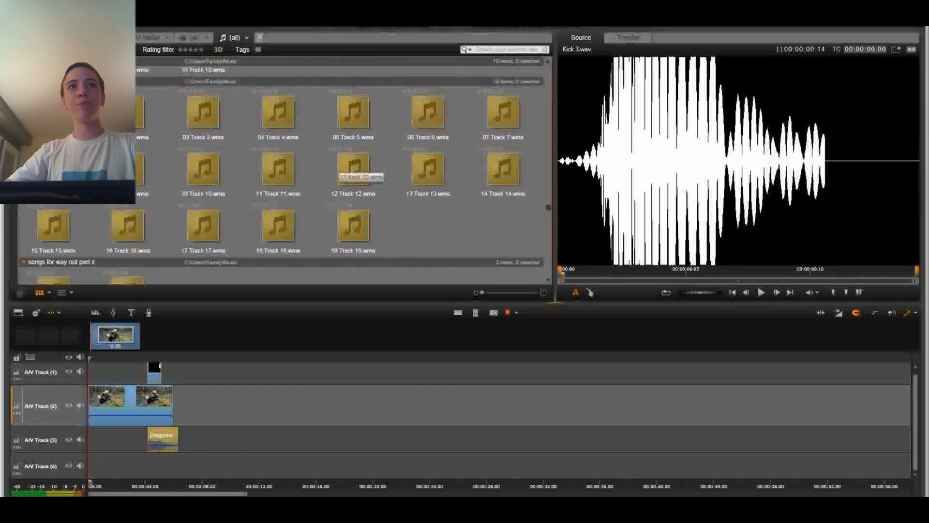
pyautogui.scroll(-10, 356, 175)
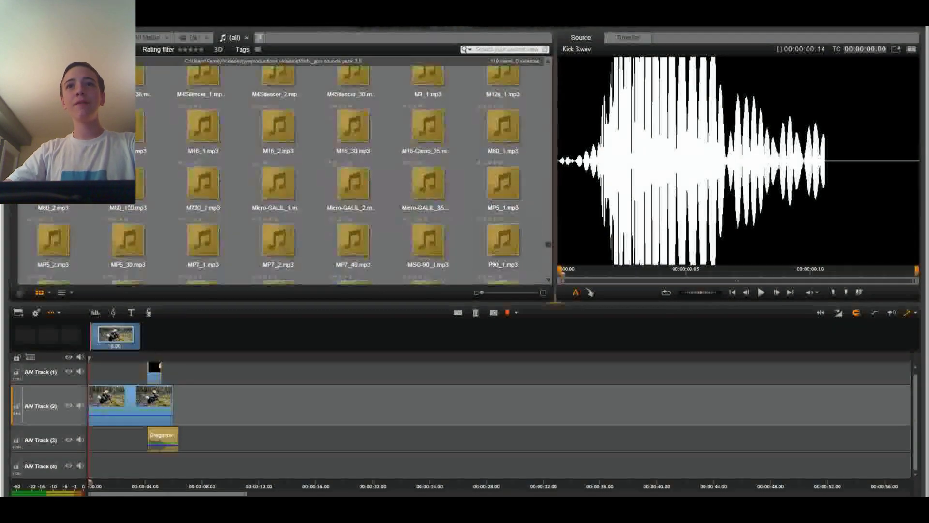
pyautogui.scroll(5, 284, 170)
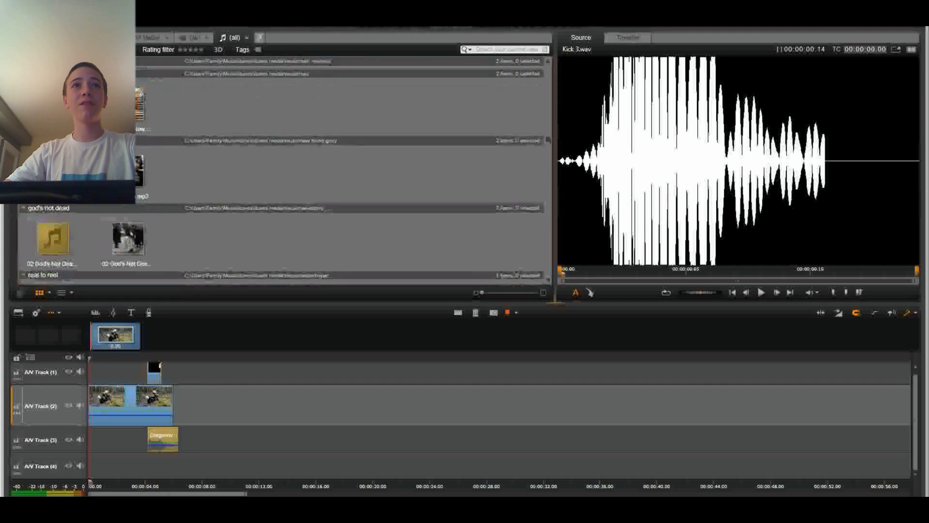
pyautogui.scroll(5, 338, 170)
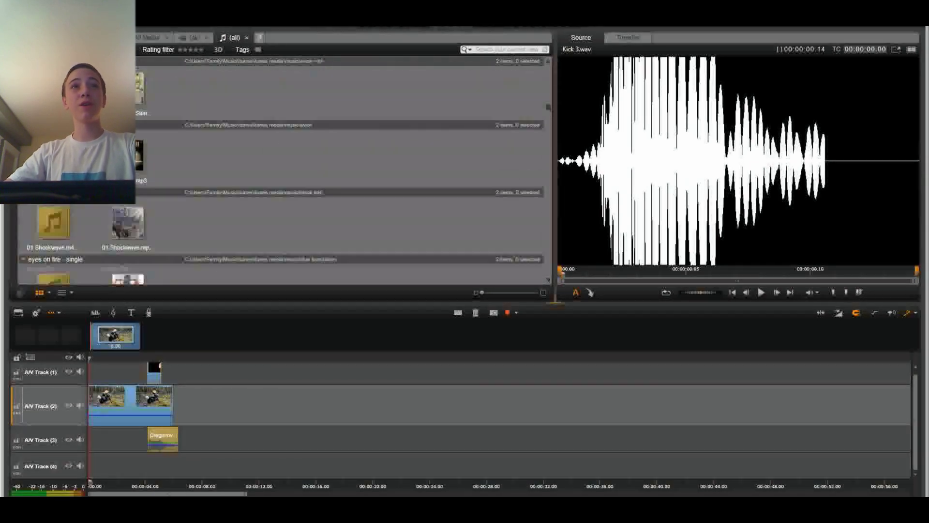
pyautogui.scroll(1, 283, 170)
pyautogui.scroll(5, 284, 170)
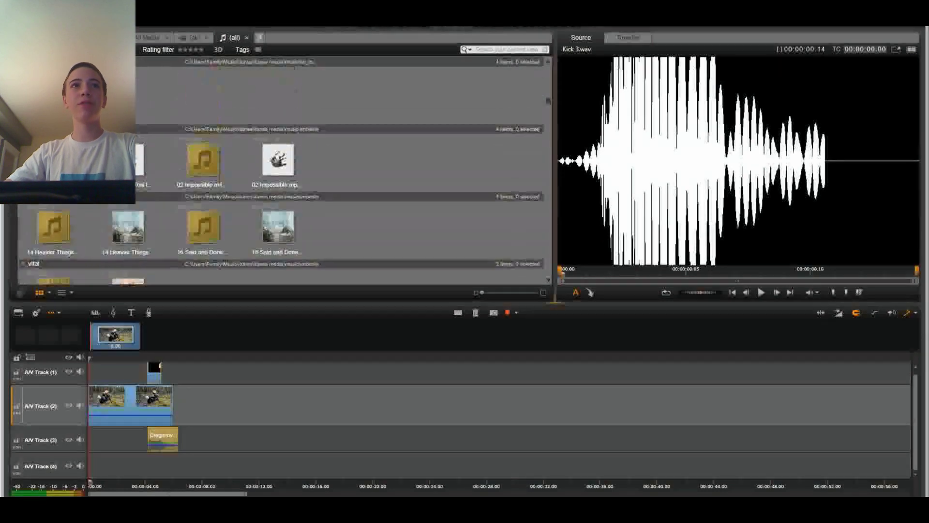
pyautogui.scroll(5, 284, 169)
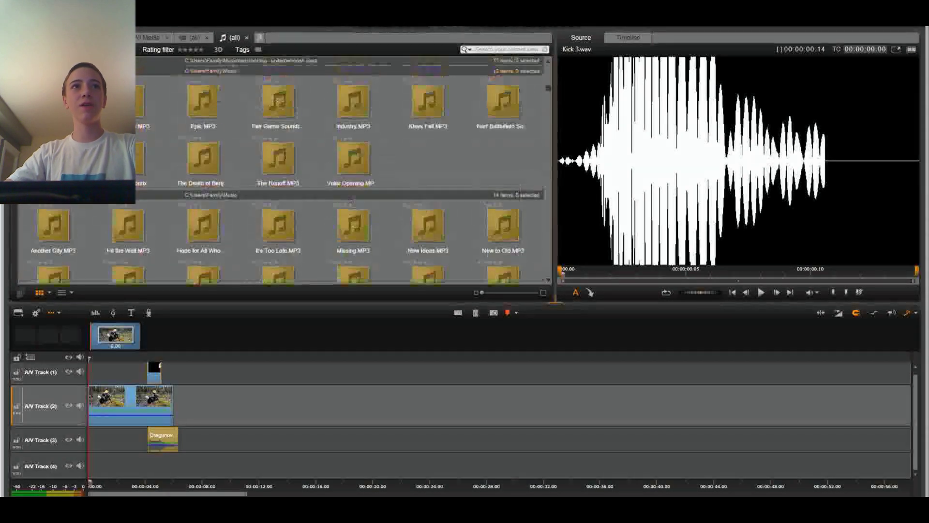
pyautogui.scroll(-1, 278, 170)
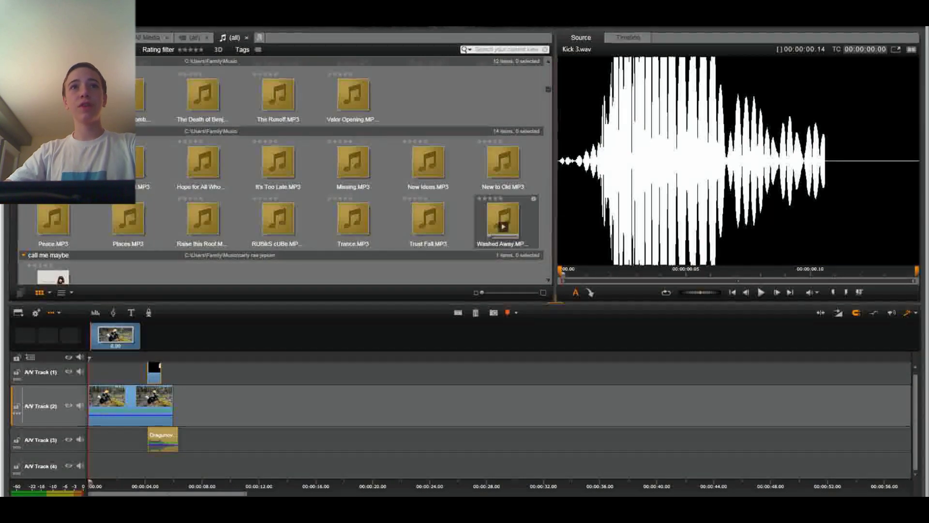
pyautogui.scroll(5, 128, 215)
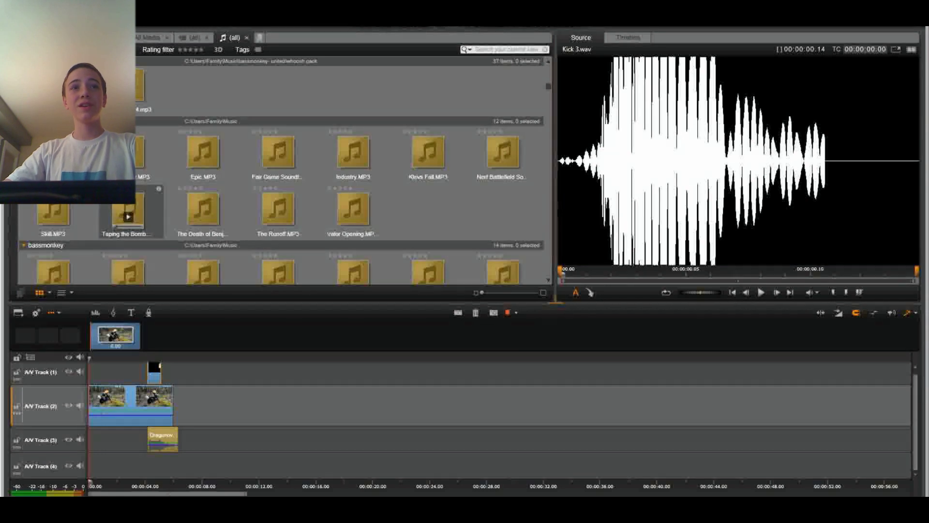
pyautogui.click(127, 209)
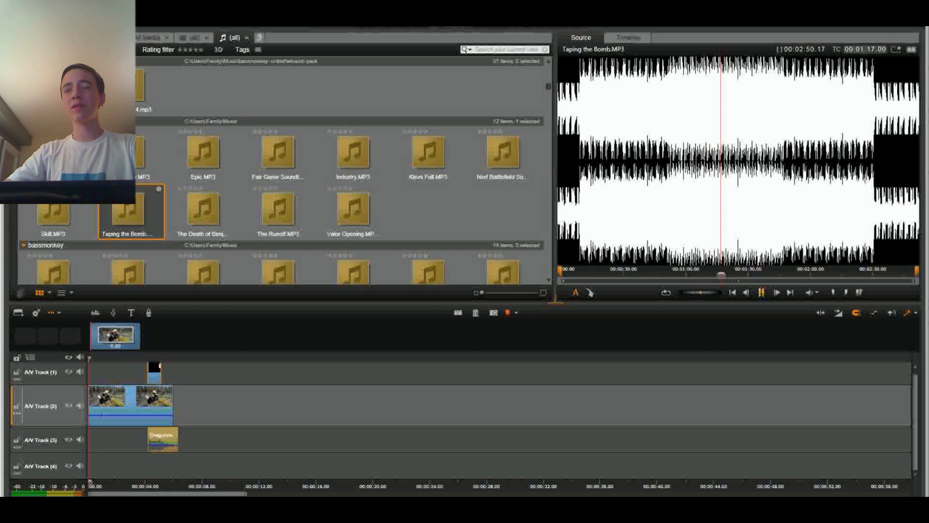
pyautogui.press('space')
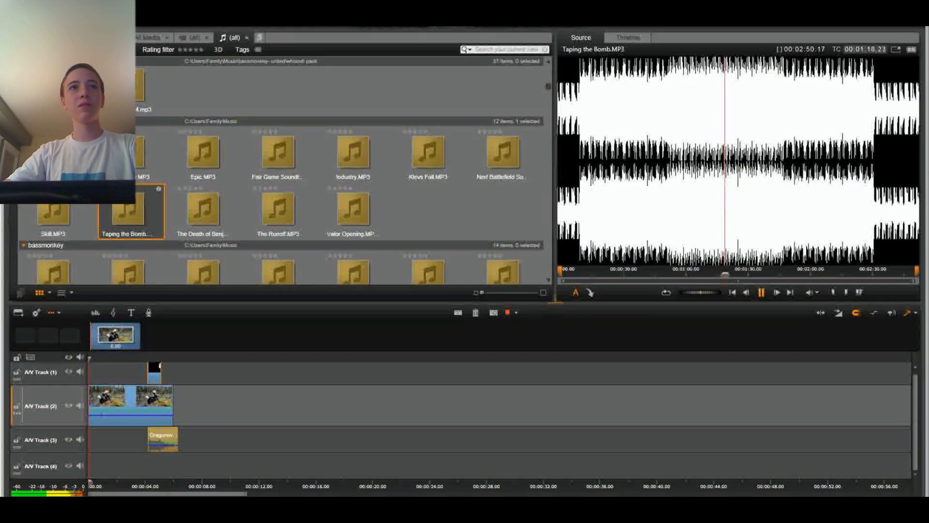
pyautogui.press('space')
# Place Taping the Bomb.MP3 on A/V Track (4) at the movie's start and trim its beginning to 00:01:04.12
pyautogui.click(469, 454)
pyautogui.moveTo(469, 454); pyautogui.dragTo(89, 466)
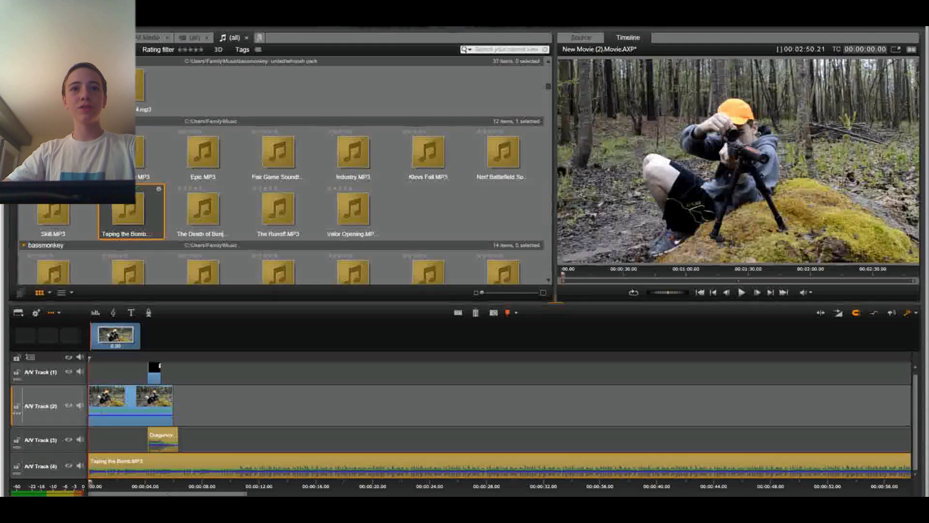
pyautogui.moveTo(246, 493); pyautogui.dragTo(587, 493)
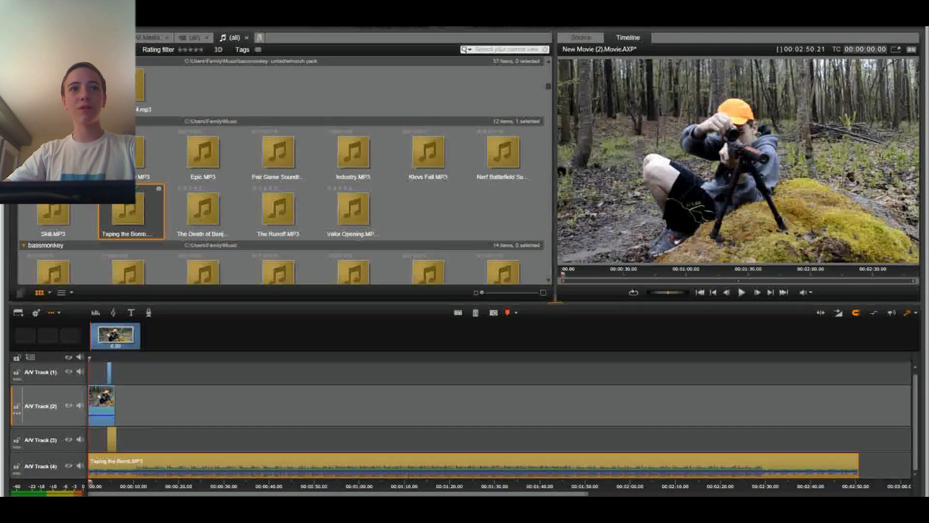
pyautogui.moveTo(90, 466); pyautogui.dragTo(379, 466)
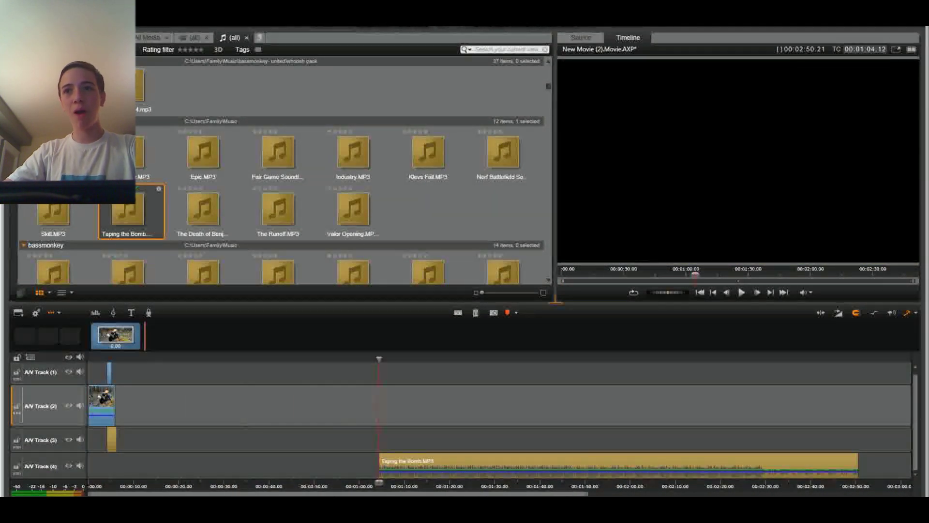
# Move the Taping the Bomb.MP3 clip on A/V Track (4) to the movie's start and trim its end to 00:00:09.15
pyautogui.moveTo(858, 466); pyautogui.dragTo(503, 466)
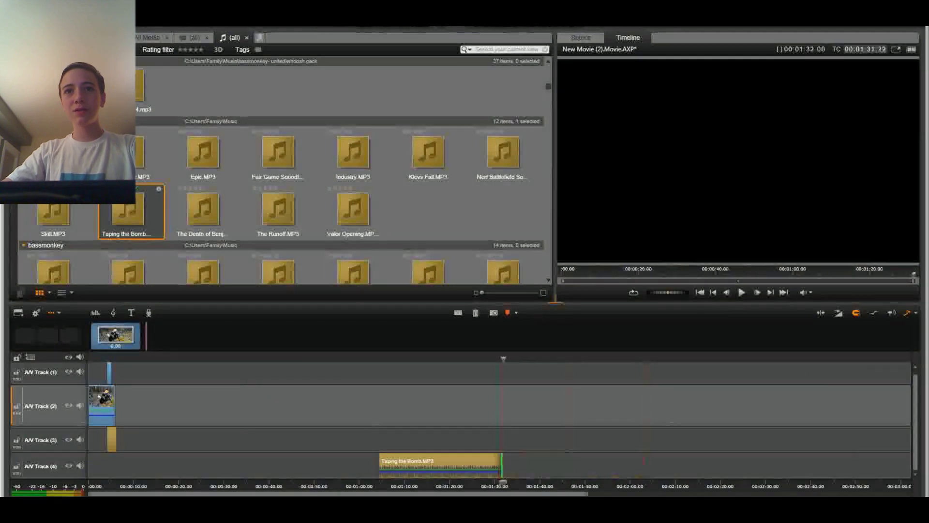
pyautogui.moveTo(442, 464); pyautogui.dragTo(151, 463)
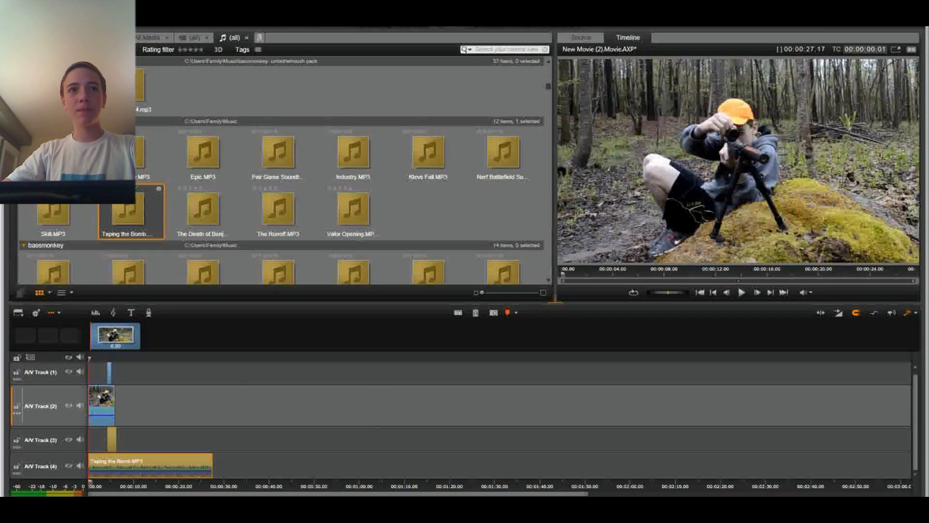
pyautogui.moveTo(212, 466); pyautogui.dragTo(116, 465)
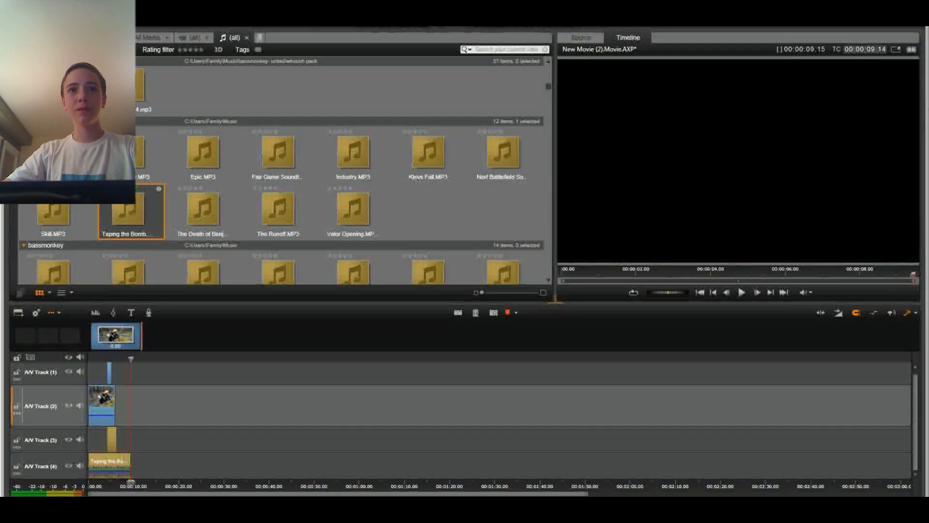
# Play the movie from the beginning to check the background music against the footage and gunshot sound
pyautogui.press('+')
pyautogui.press('+')
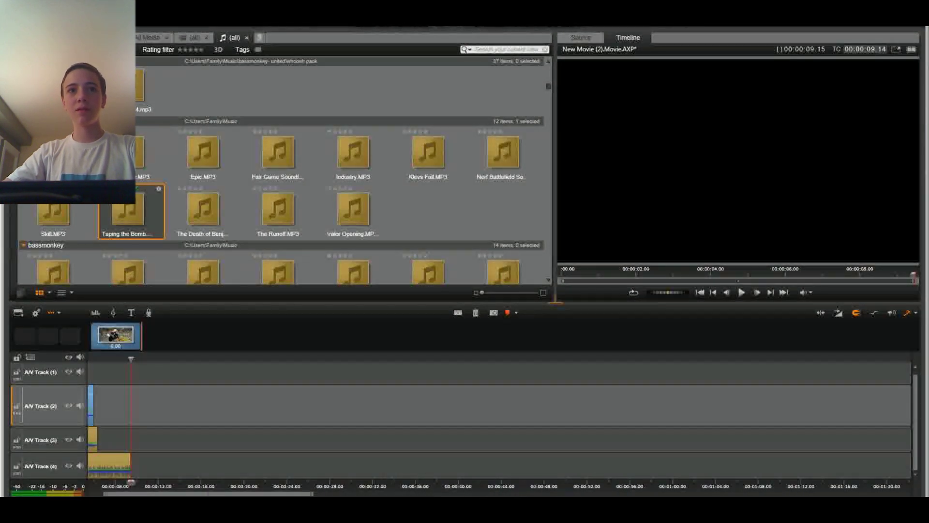
pyautogui.press('Home')
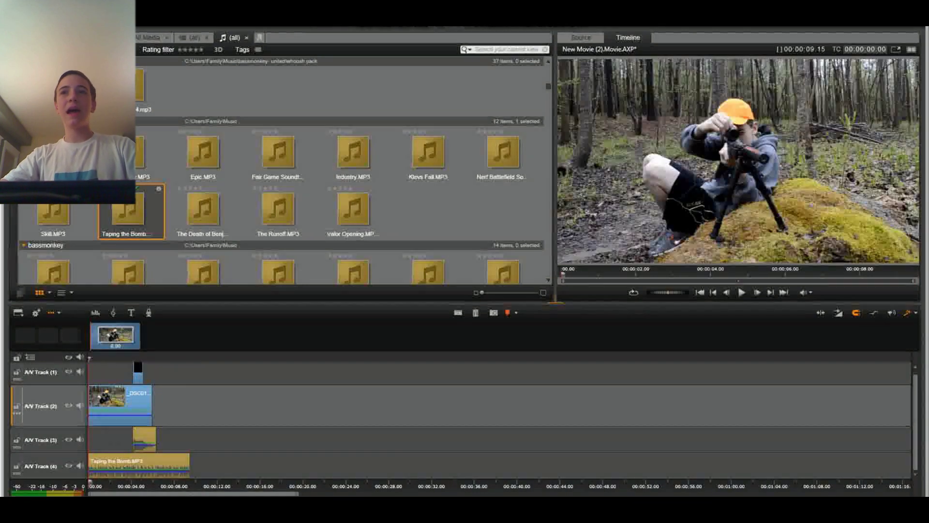
pyautogui.press('space')
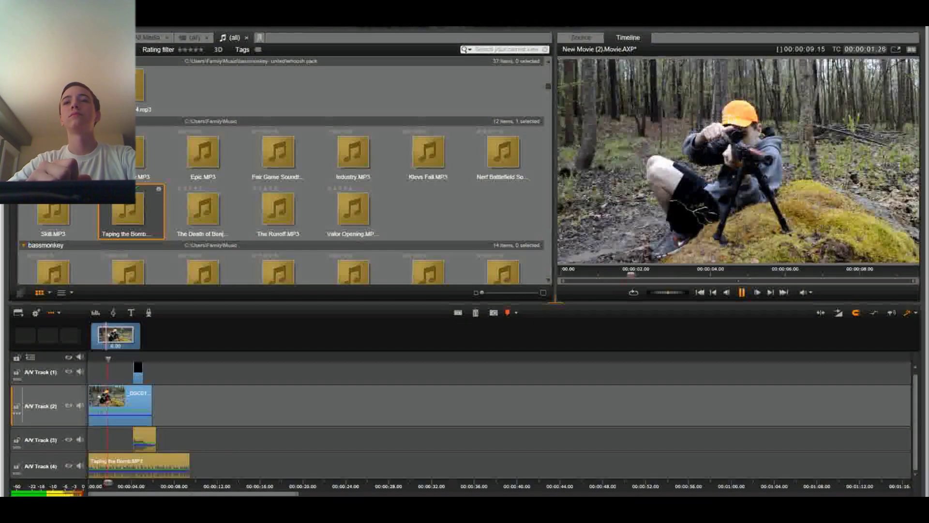